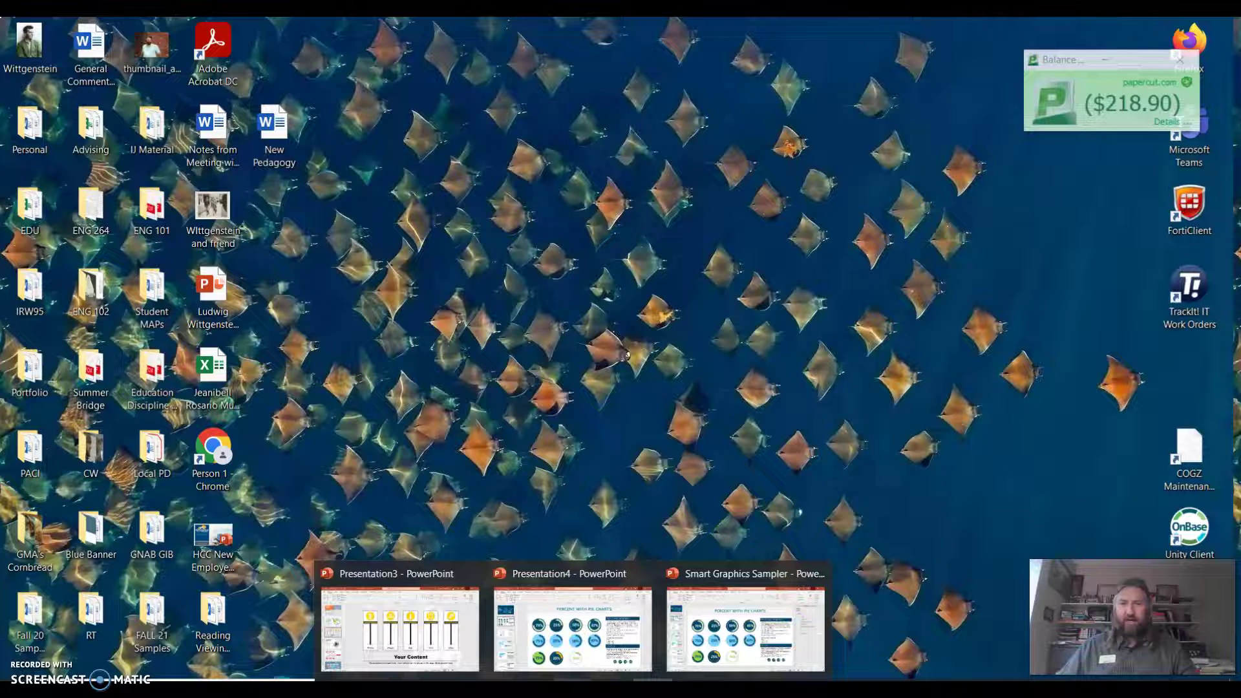
- Bring Presentation3 to the front and show the File Home page with templates and recent files
click(419, 666)
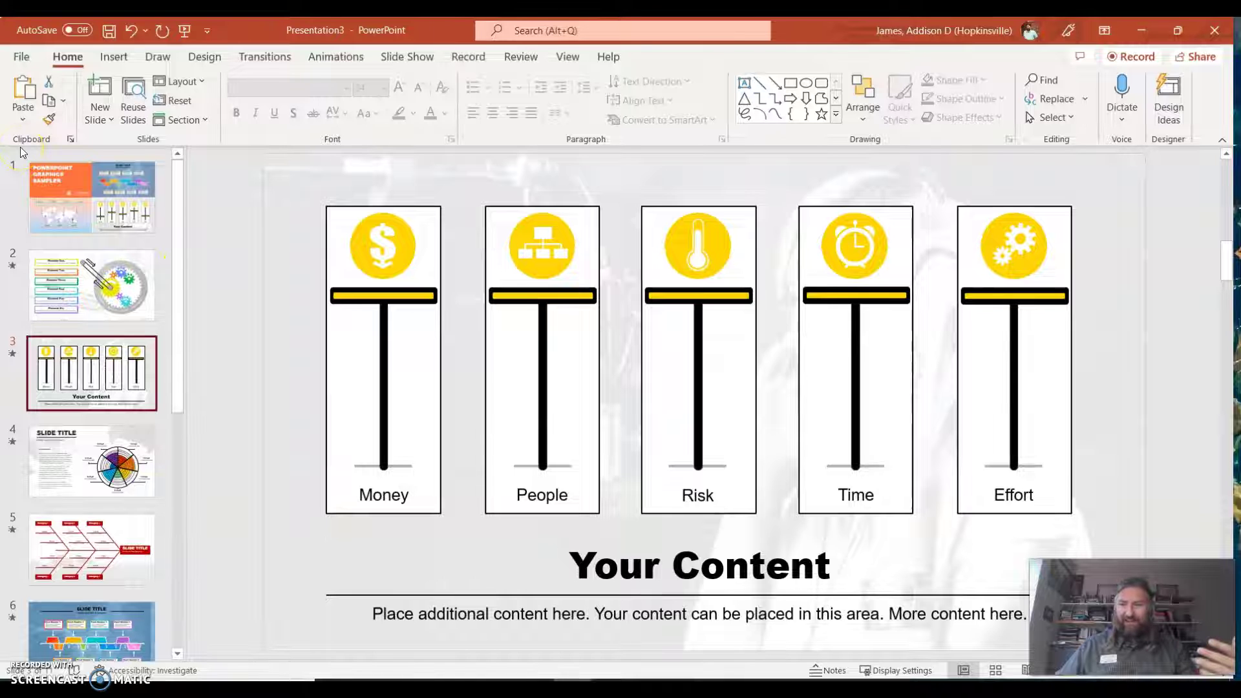
click(24, 57)
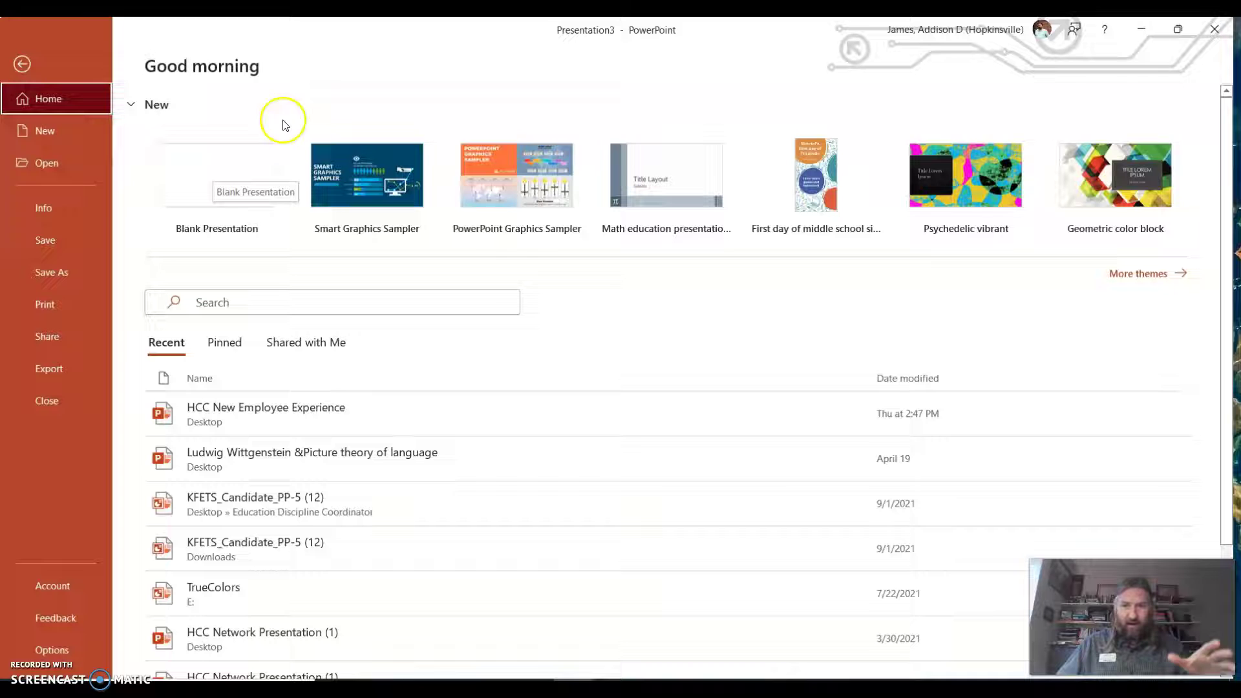
- Search the template gallery for Infographics and create a presentation from Gameboard infographics
click(1143, 277)
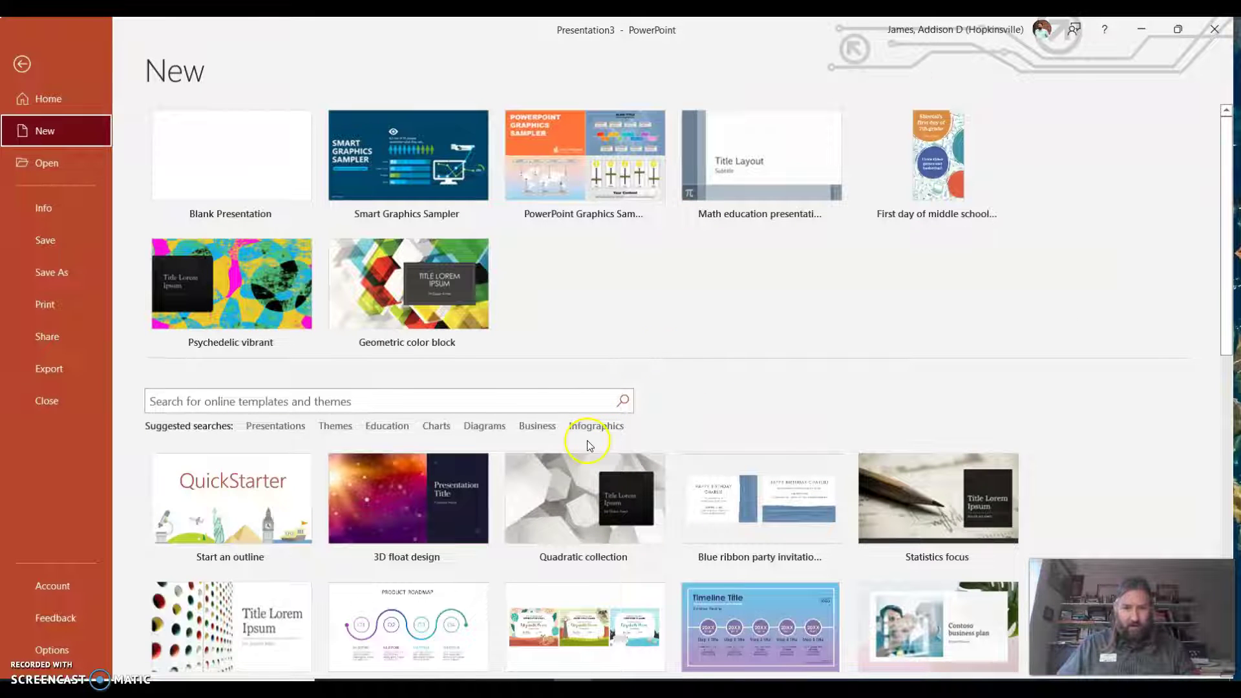
click(591, 427)
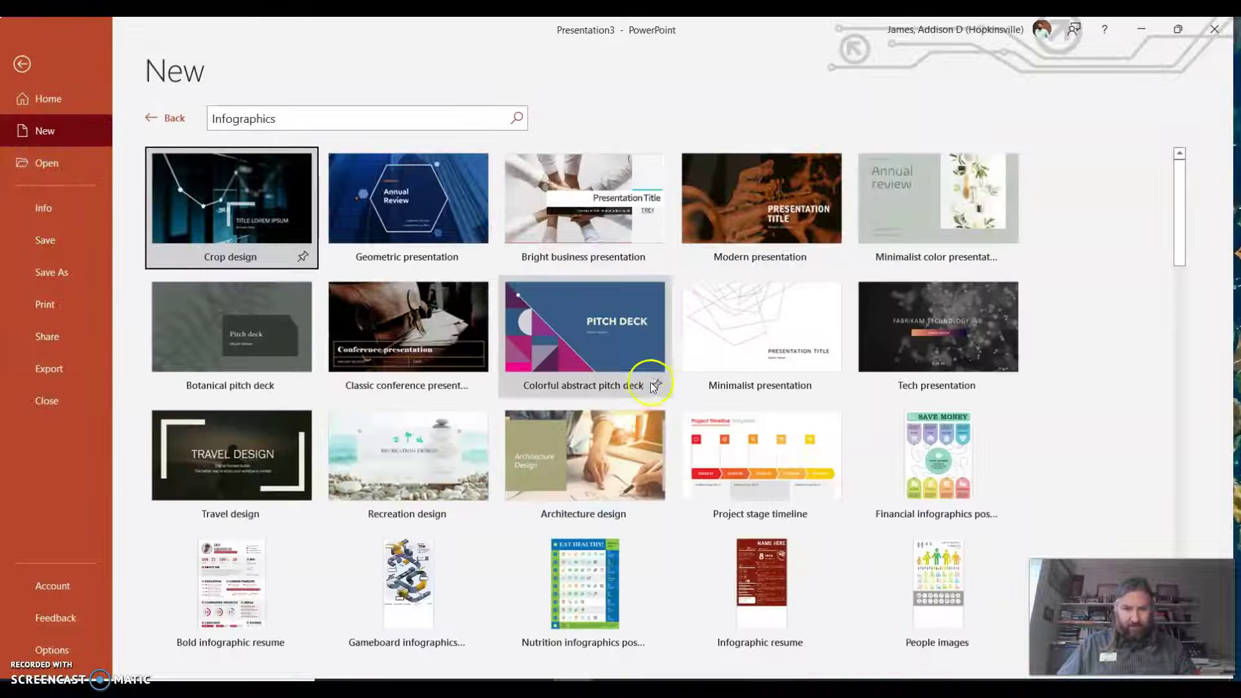
scroll(651, 366, down, 5)
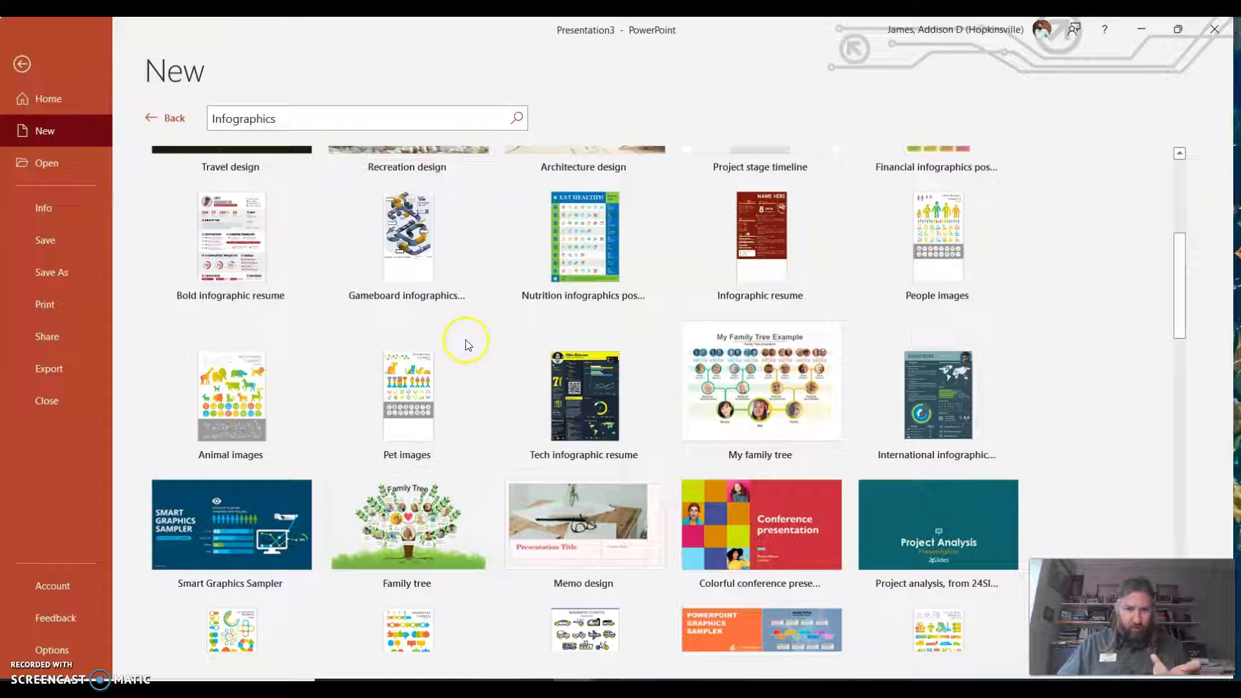
click(424, 262)
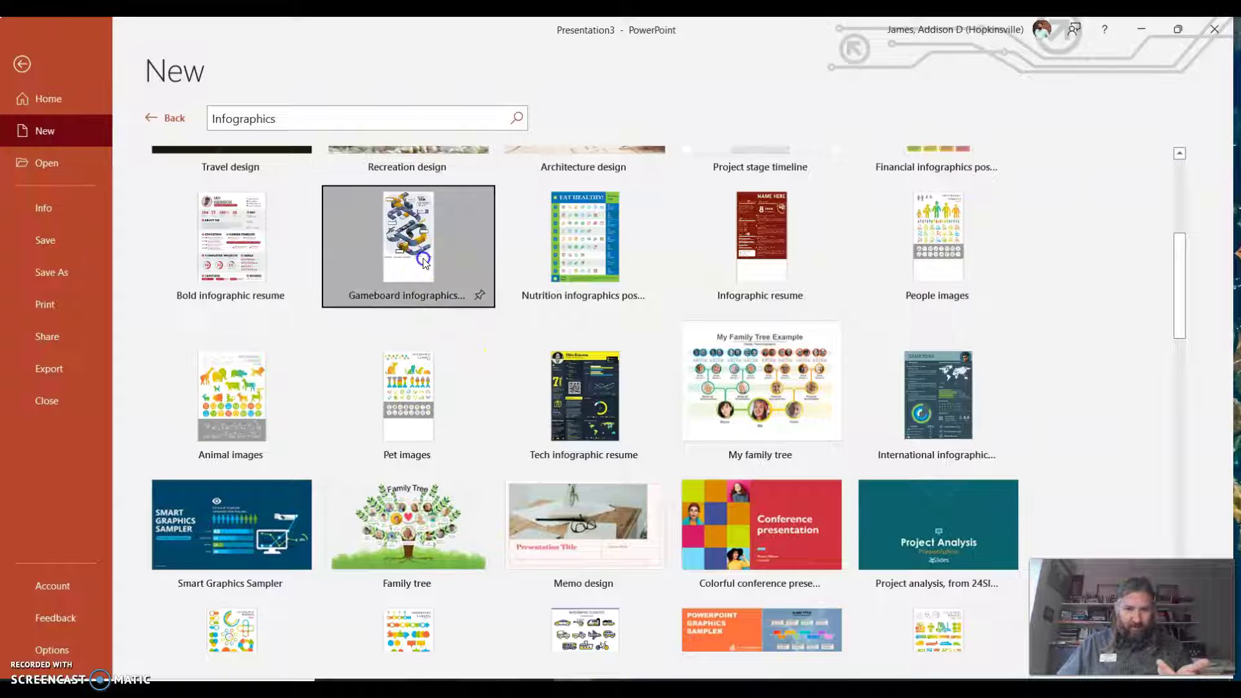
click(424, 262)
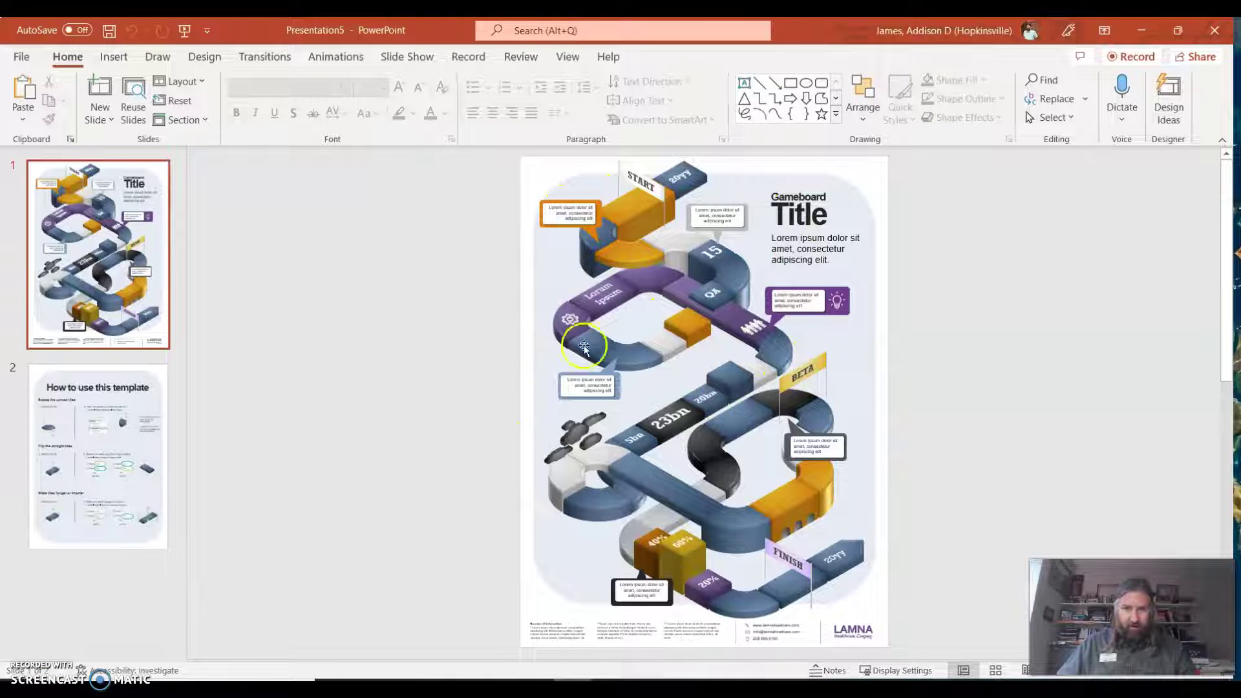
- Close the Gameboard presentation (Presentation5) to return to Presentation3's sliders slide
click(1215, 31)
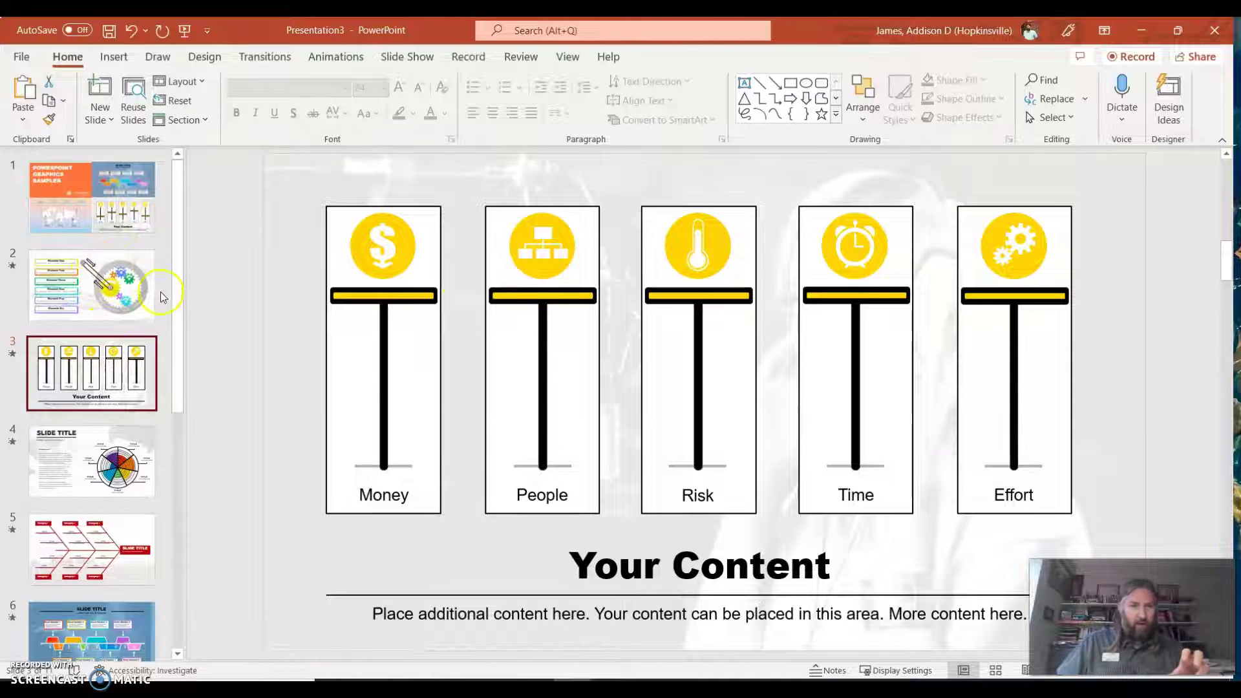
- Create a new presentation from the PowerPoint Graphics Sampler template found under the Infographics search
click(22, 58)
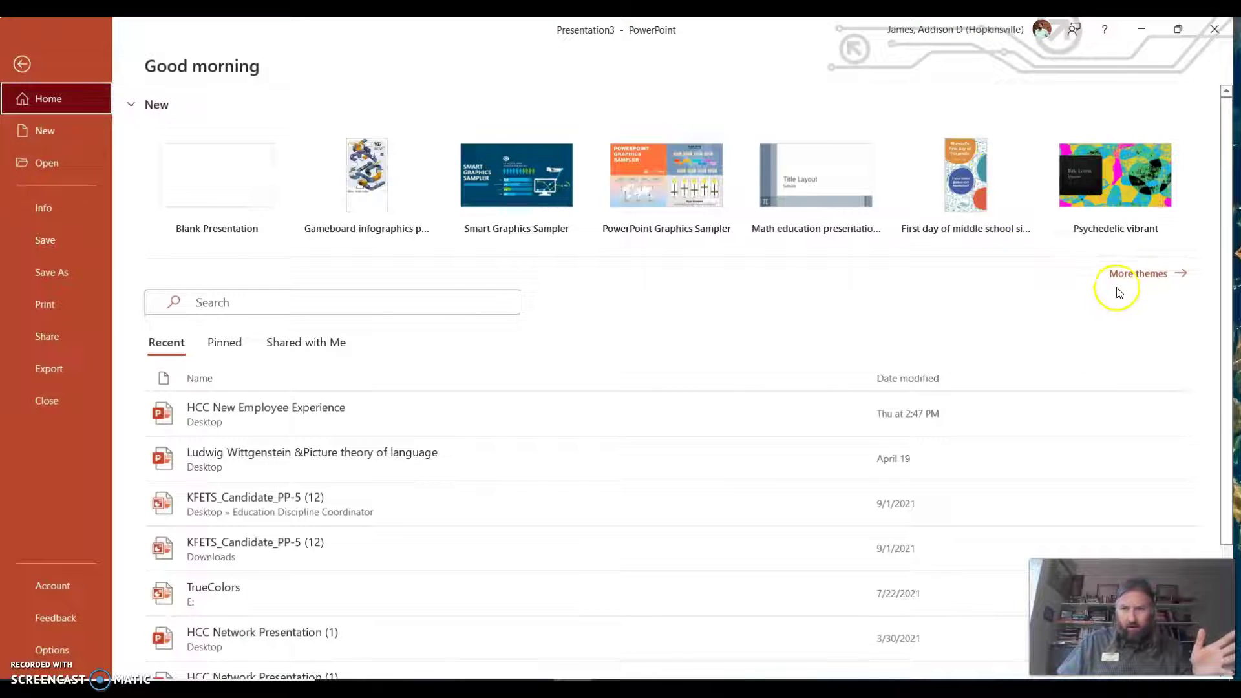
click(1136, 277)
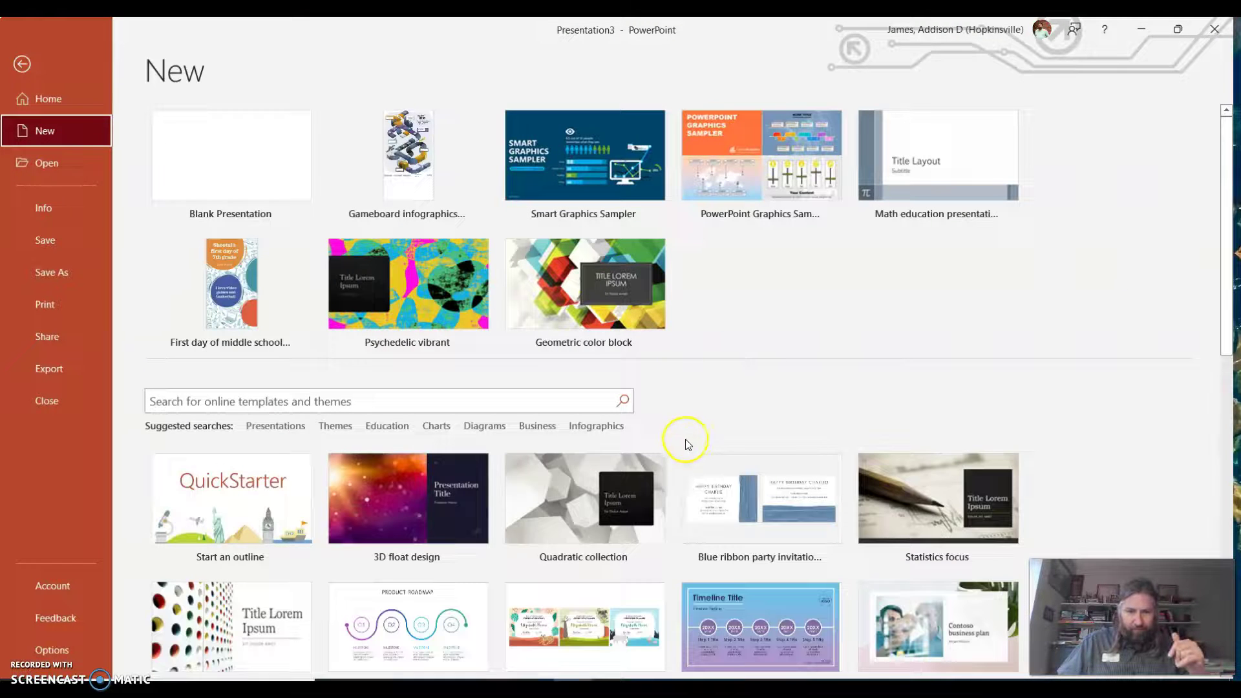
click(604, 426)
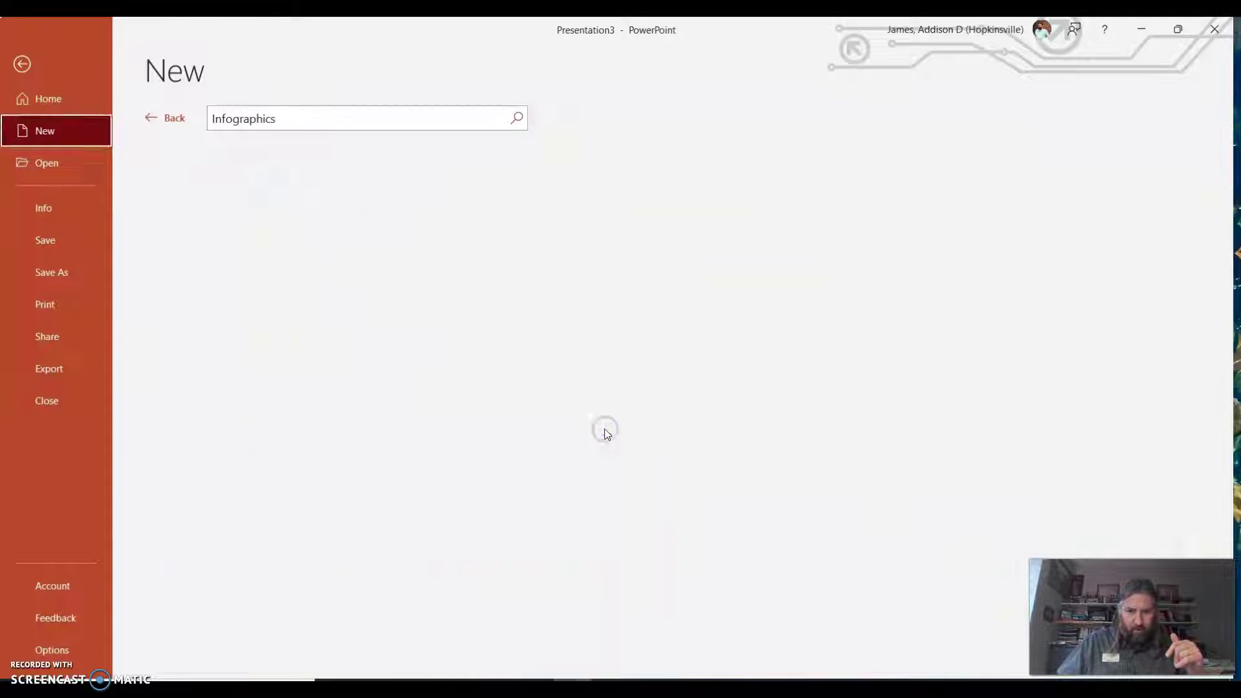
scroll(605, 432, down, 6)
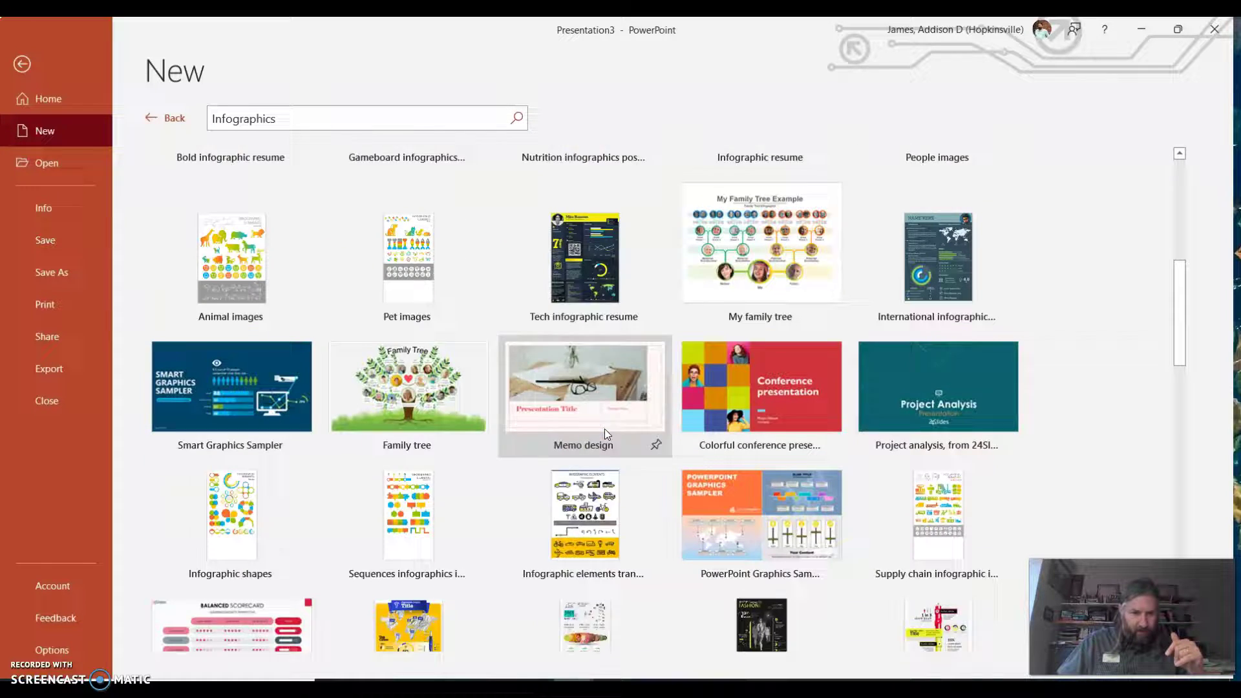
scroll(604, 429, down, 1)
click(246, 366)
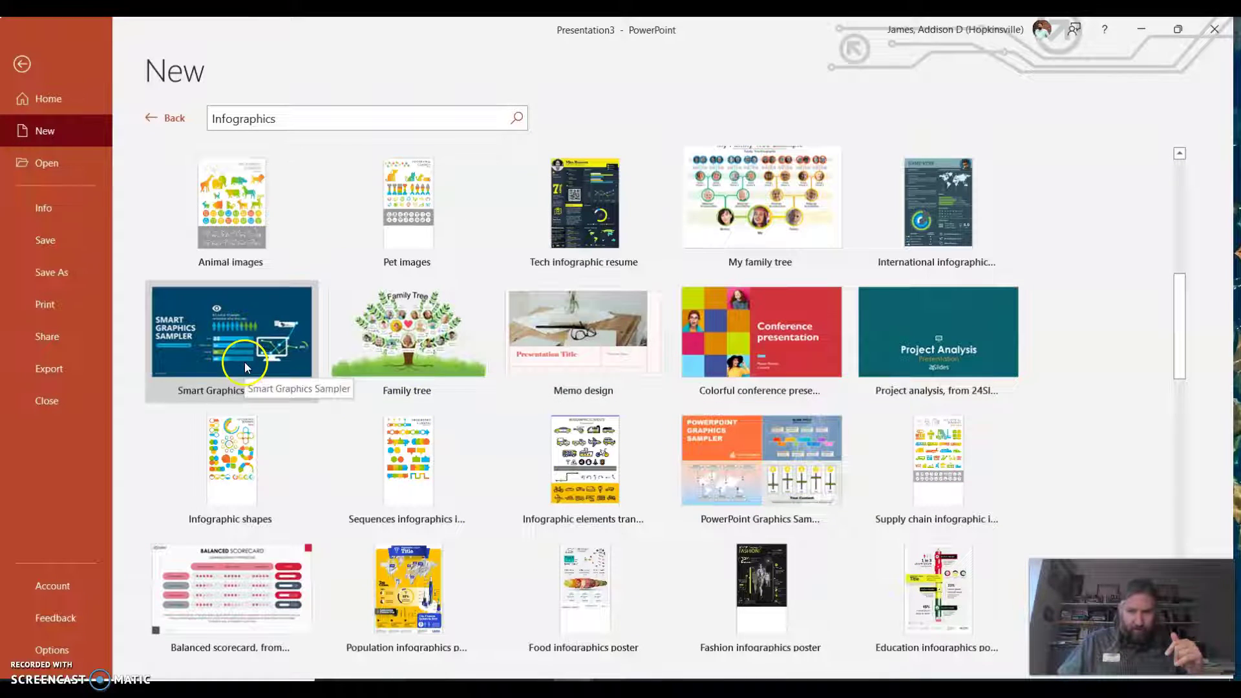
double_click(752, 487)
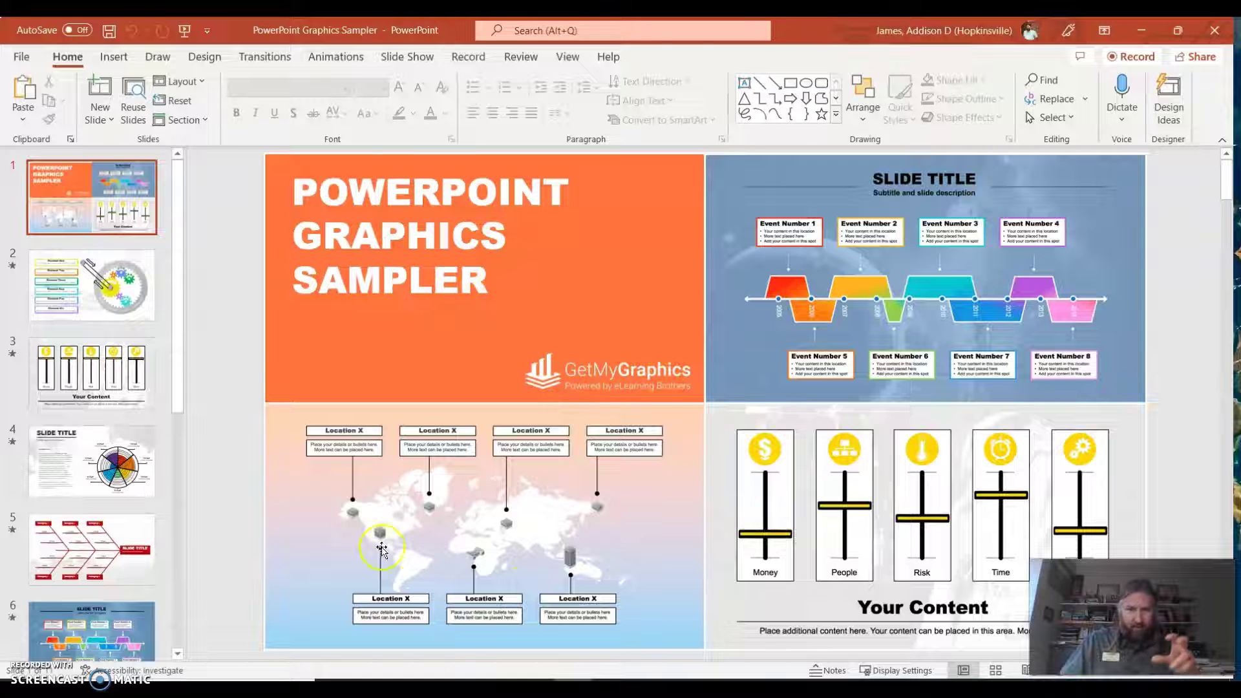
- Browse sampler slides 2–6: gears, sliders, wheel chart, fishbone diagram and the year timeline
click(134, 307)
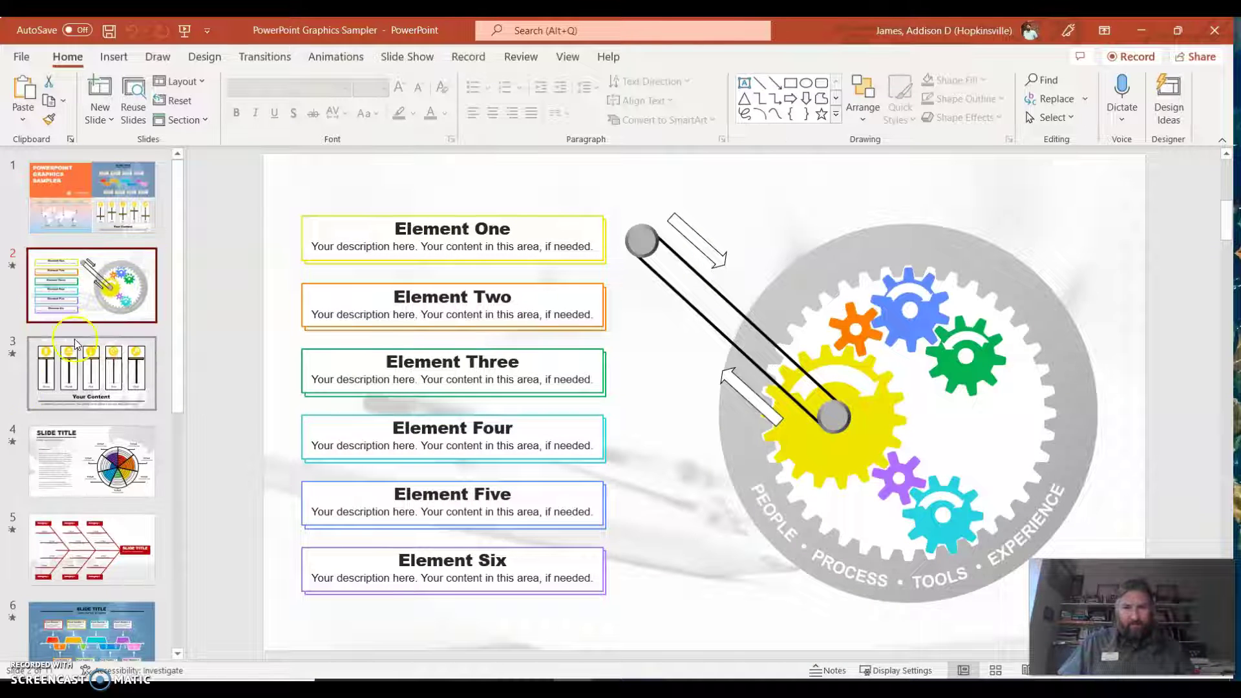
click(88, 381)
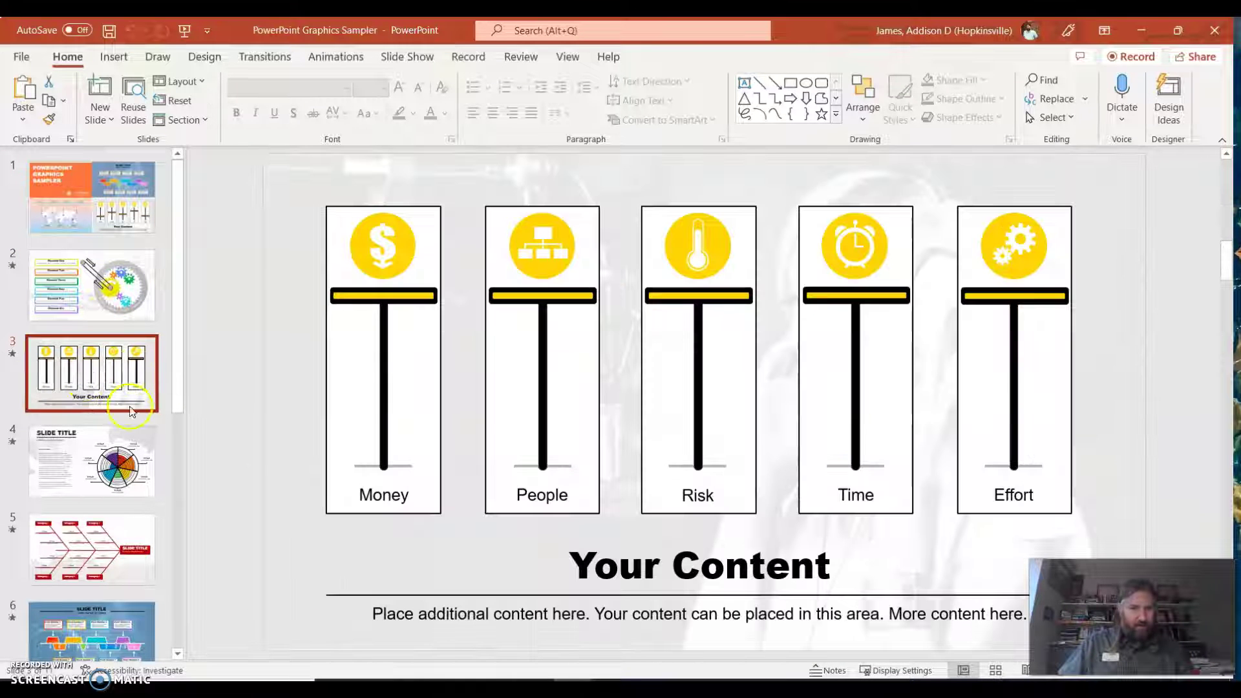
drag(172, 333, 177, 416)
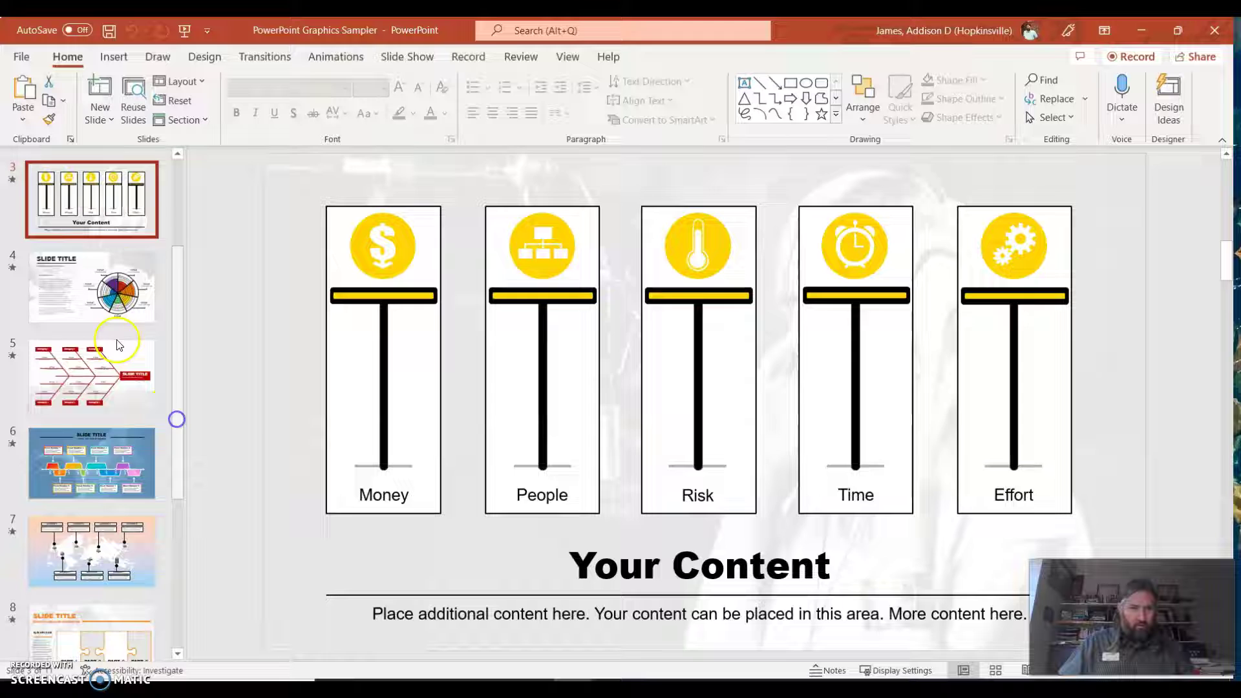
click(104, 291)
click(99, 393)
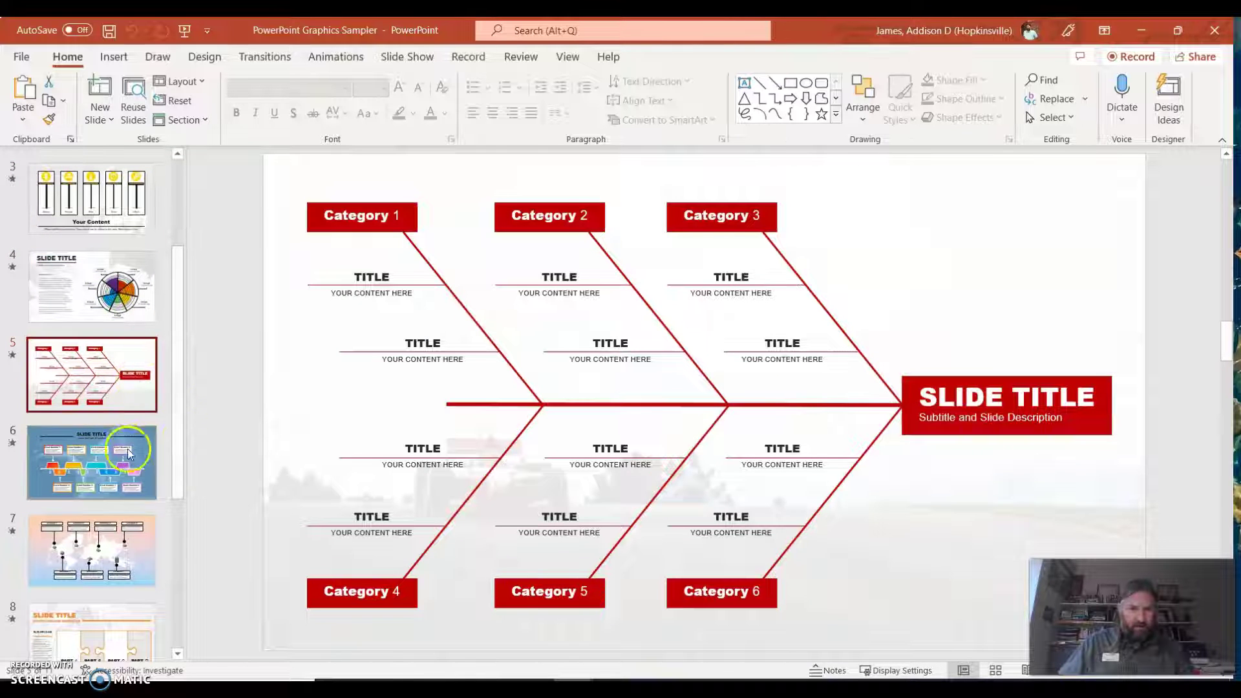
click(127, 449)
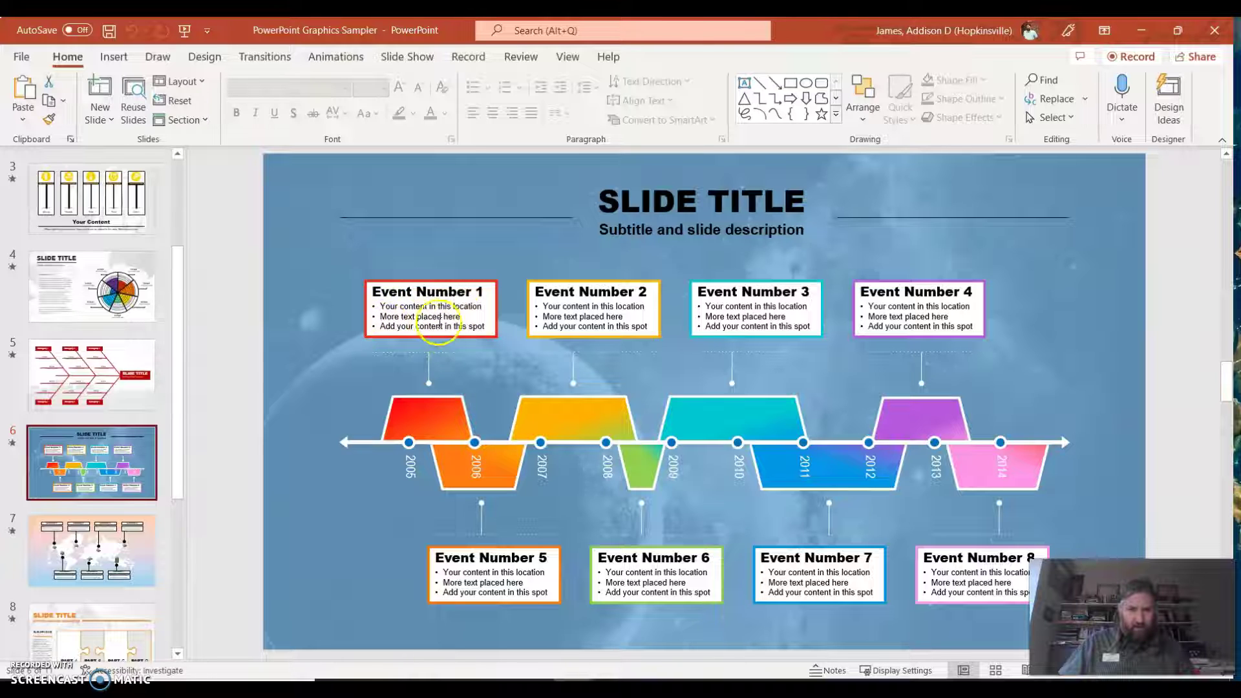
- Narrow the orange 2006 and yellow 2007 timeline trapezoids, then view the world-map Location slide
click(526, 460)
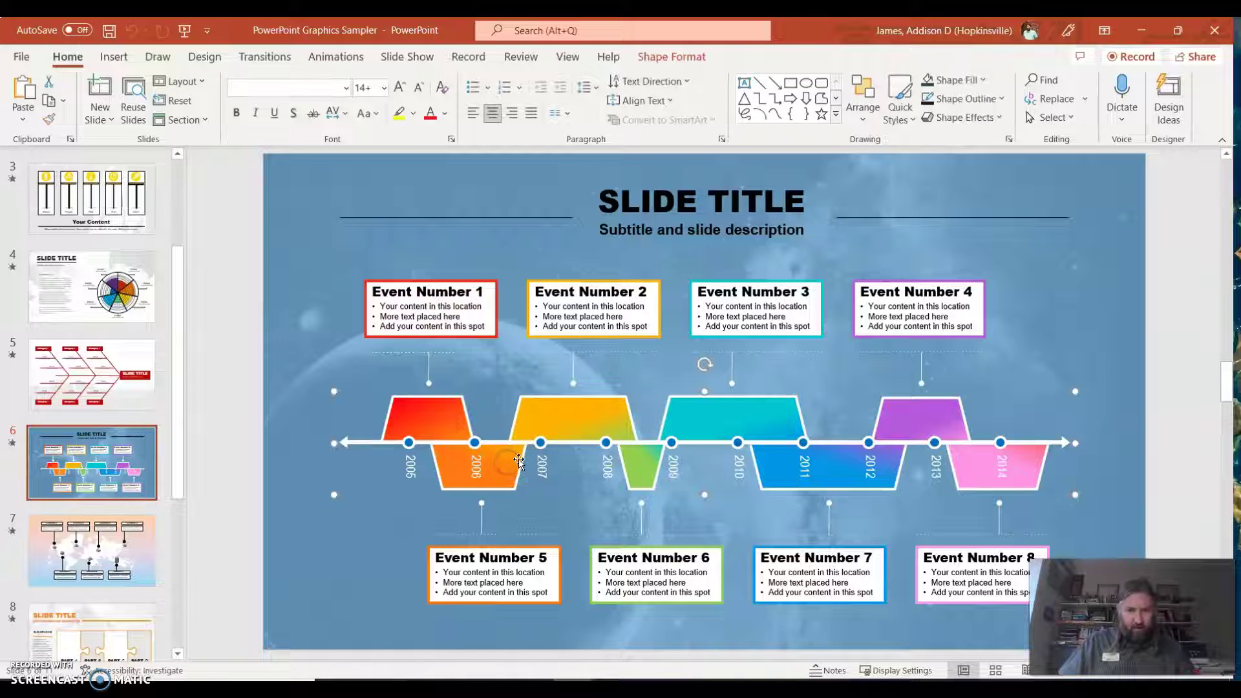
click(518, 460)
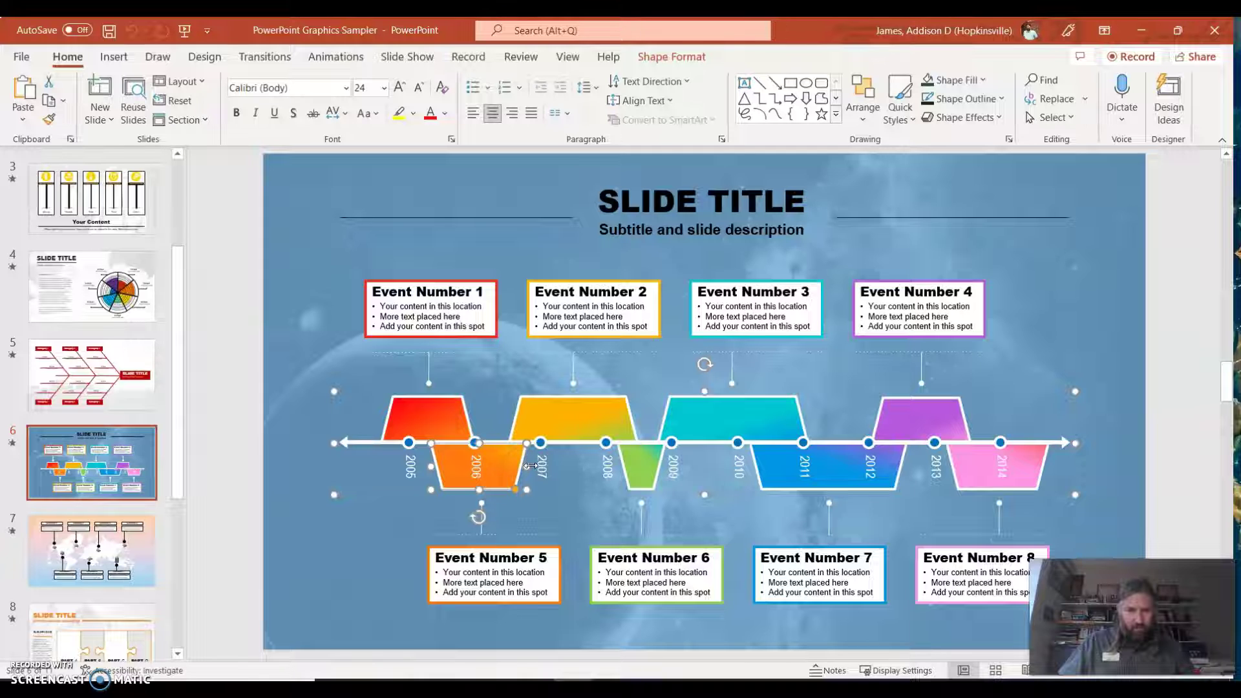
drag(531, 465, 504, 466)
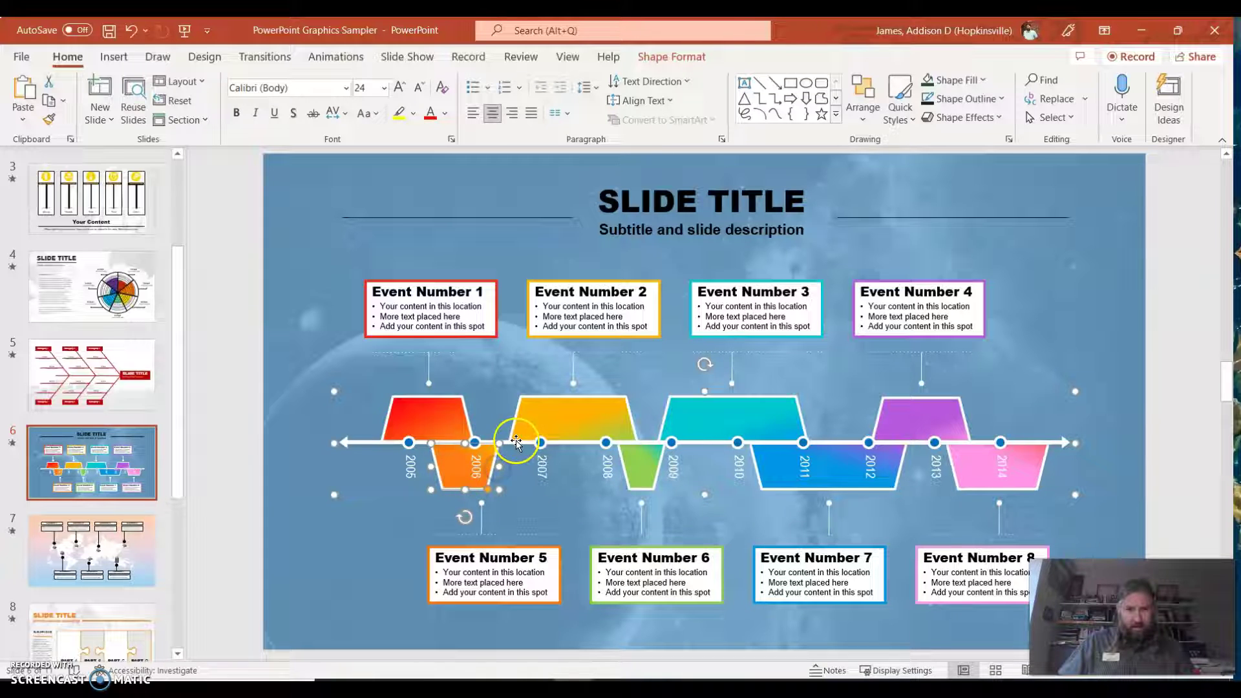
click(556, 414)
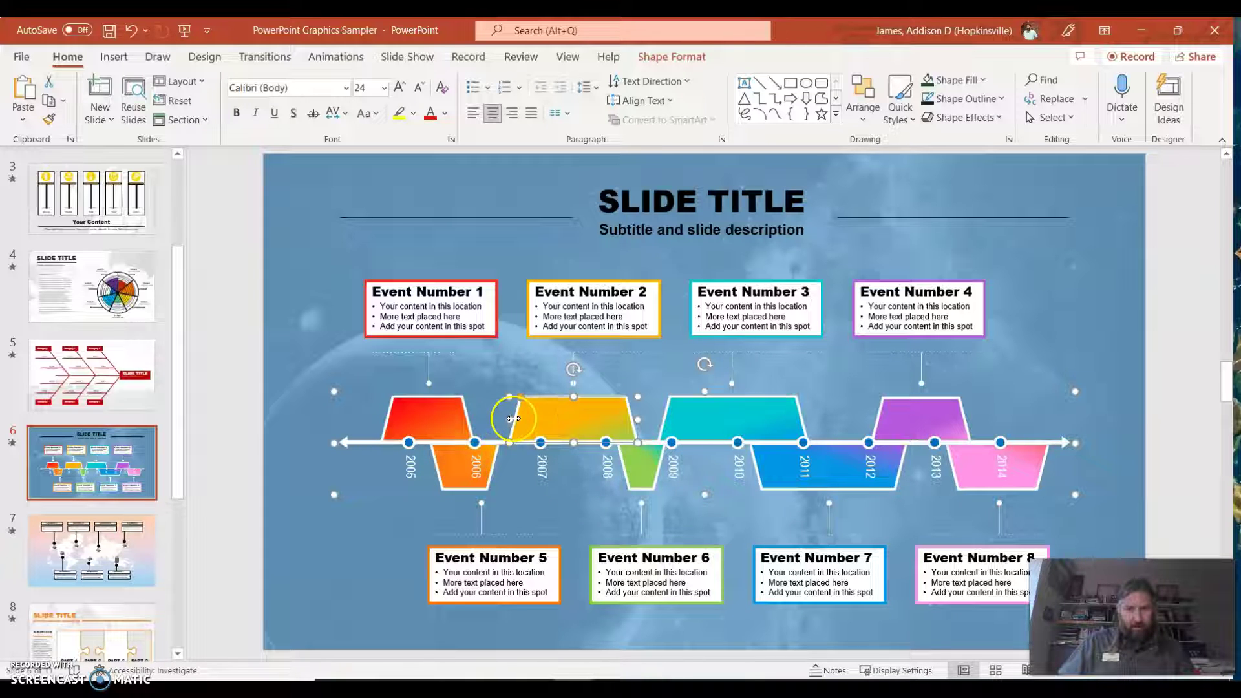
drag(514, 419, 602, 417)
click(545, 469)
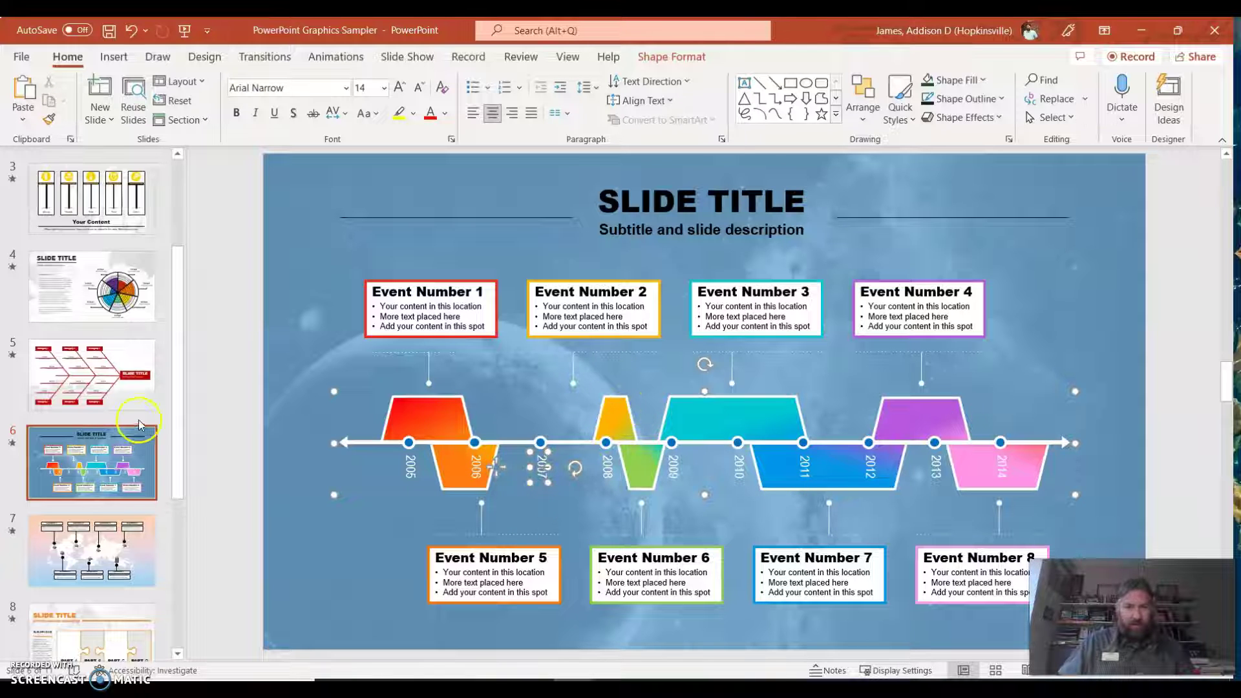
click(97, 550)
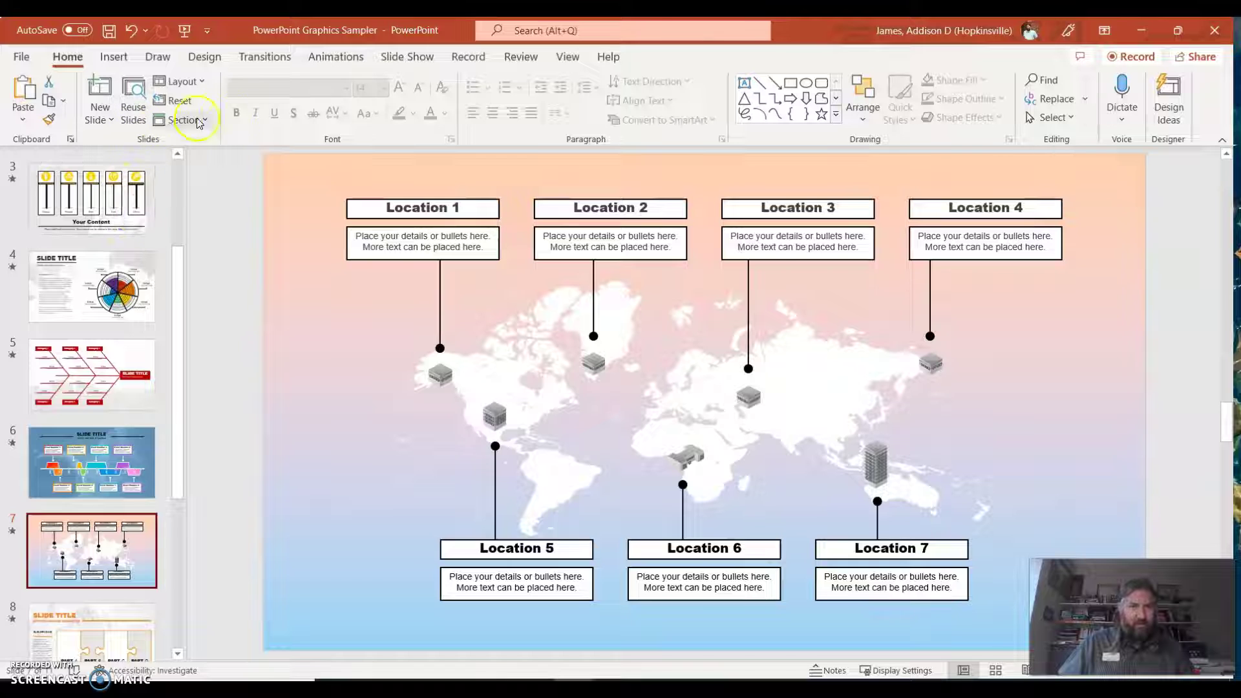
- Display slide 9, the four-level pyramid, briefly checking the New Slide layout choices
drag(183, 392, 176, 232)
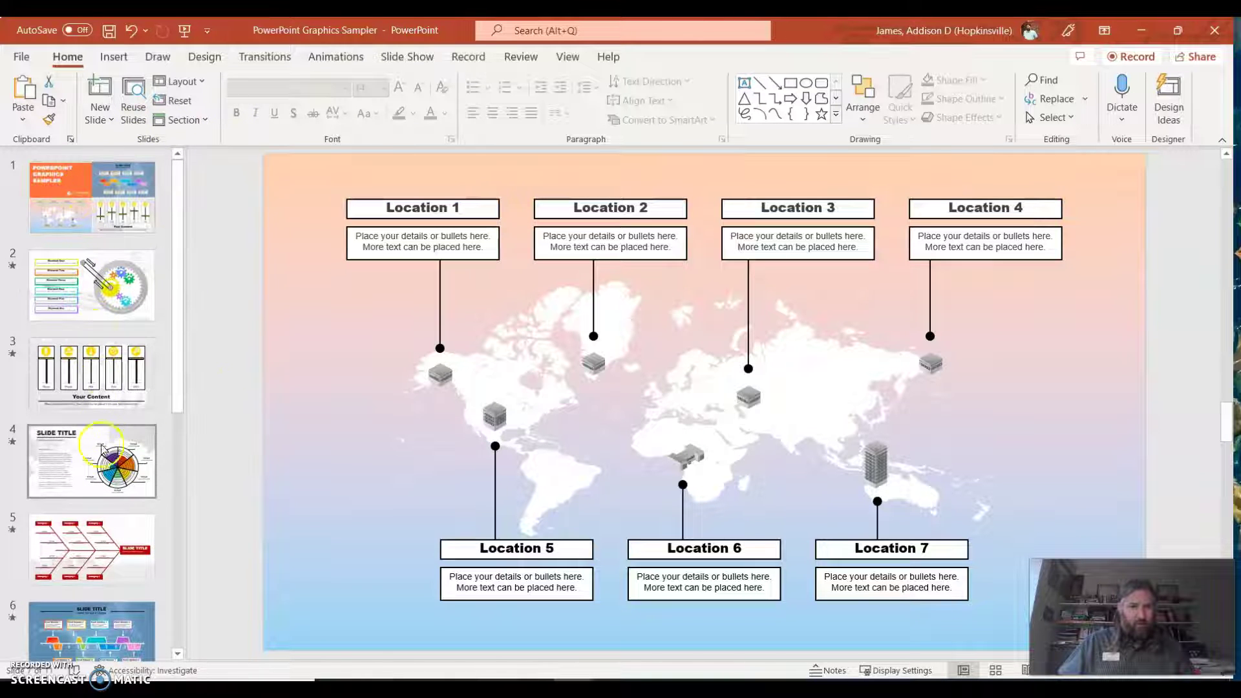
drag(178, 316, 202, 612)
click(95, 424)
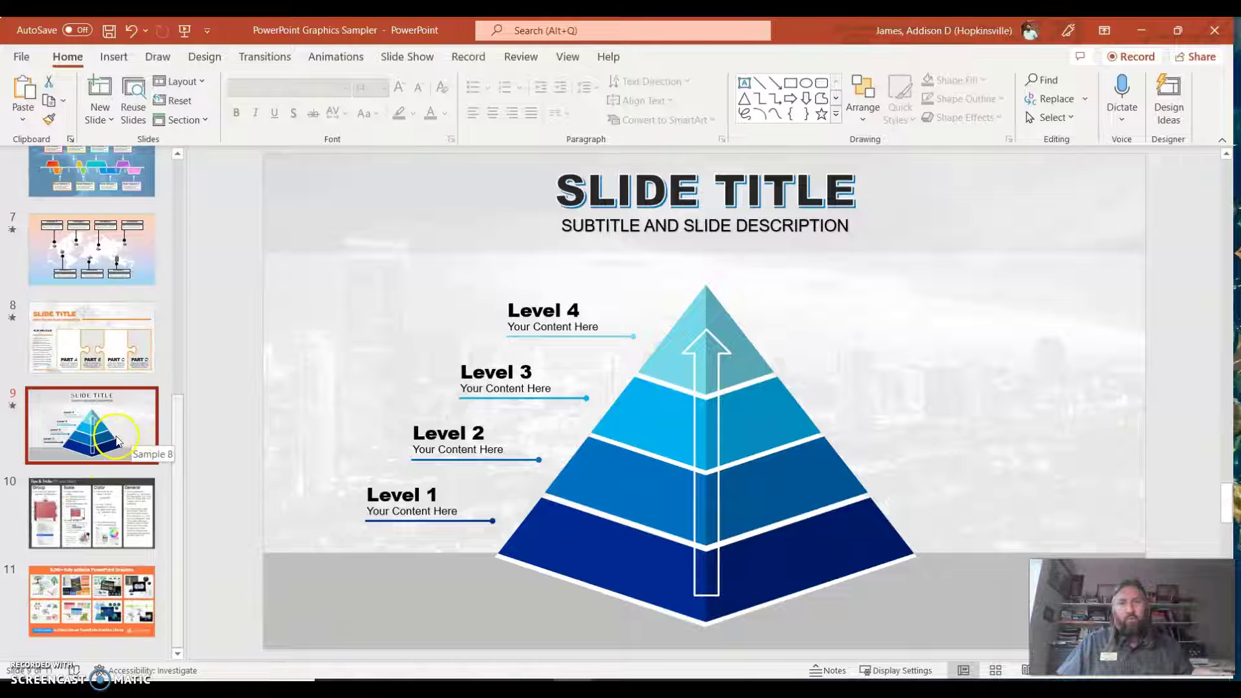
click(92, 108)
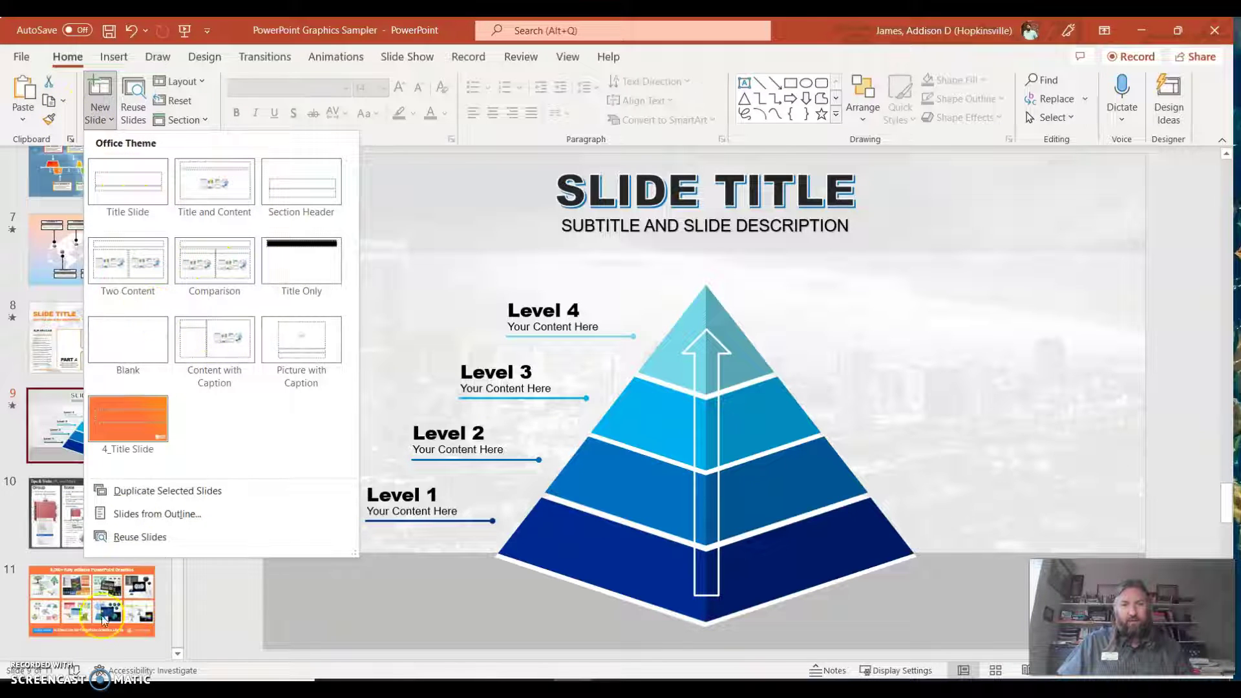
click(211, 613)
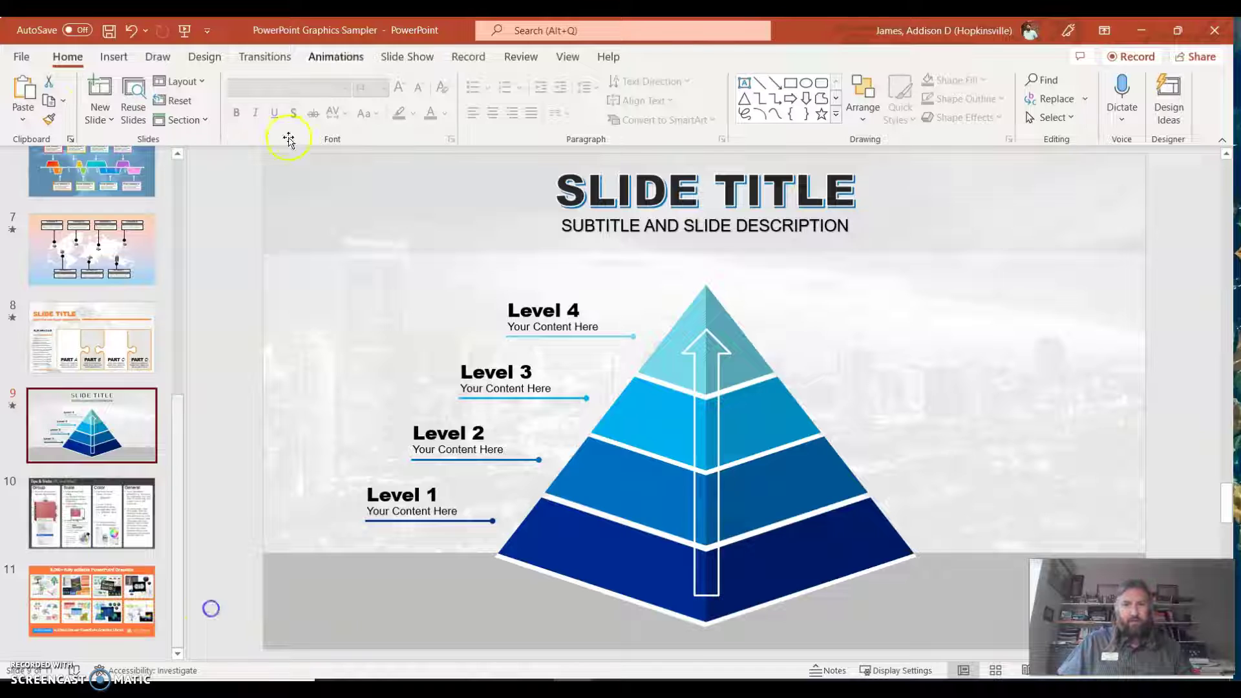
- Minimize both PowerPoint windows and switch to the Smart Graphics Sampler's Percent with Pie Charts slide
click(1144, 29)
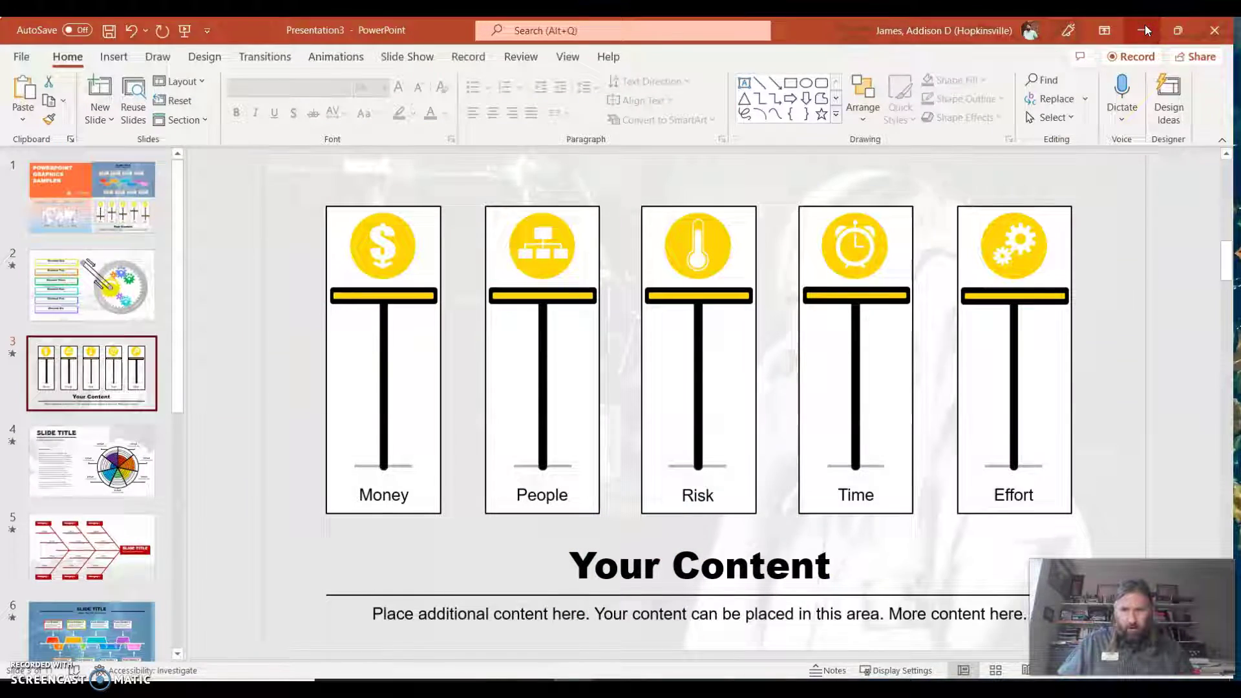
click(1143, 29)
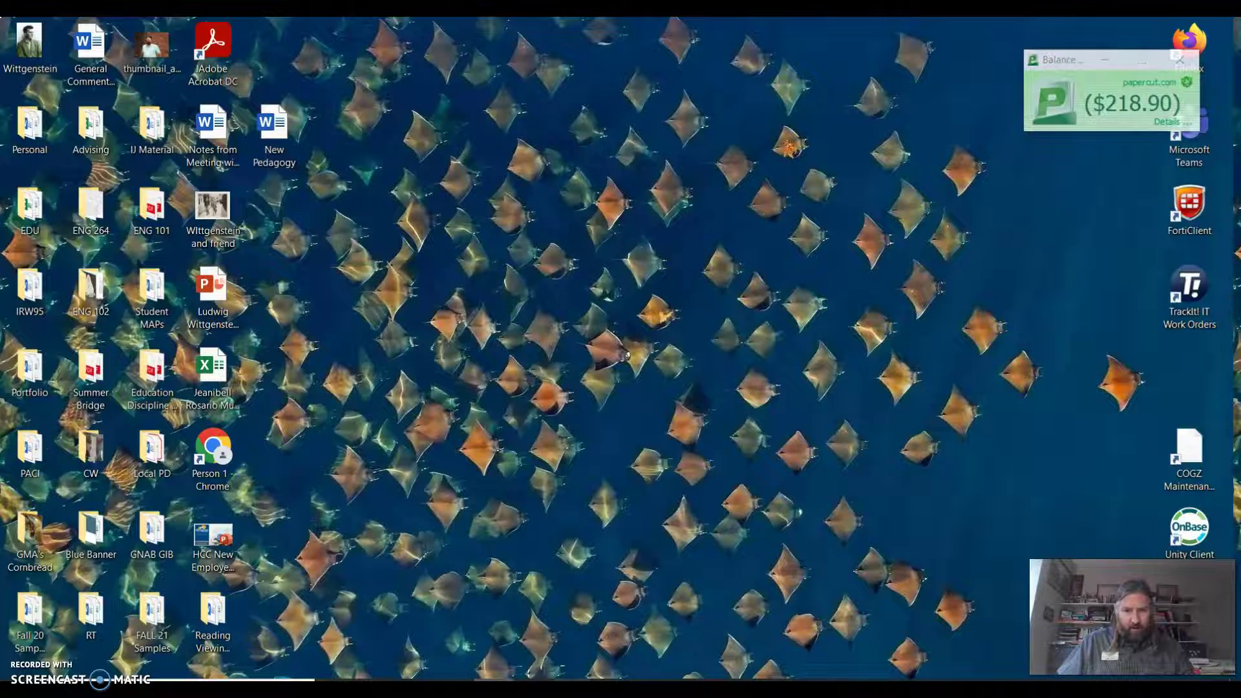
mouse_move(574, 689)
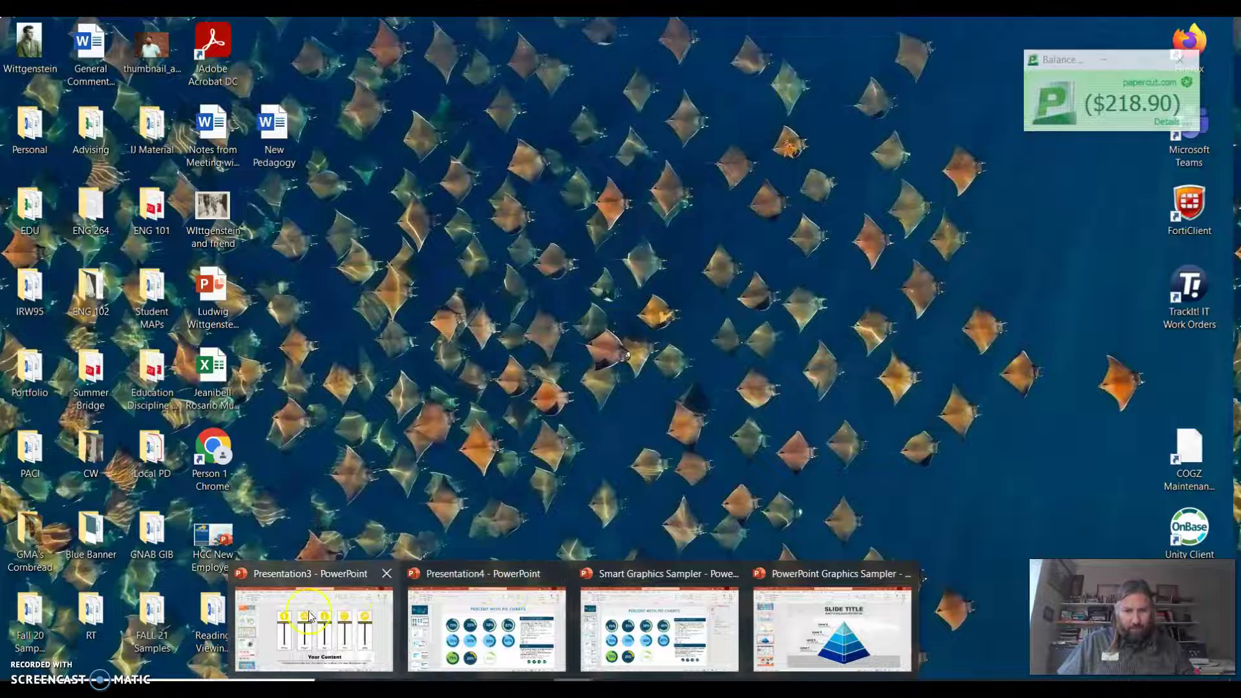
click(673, 627)
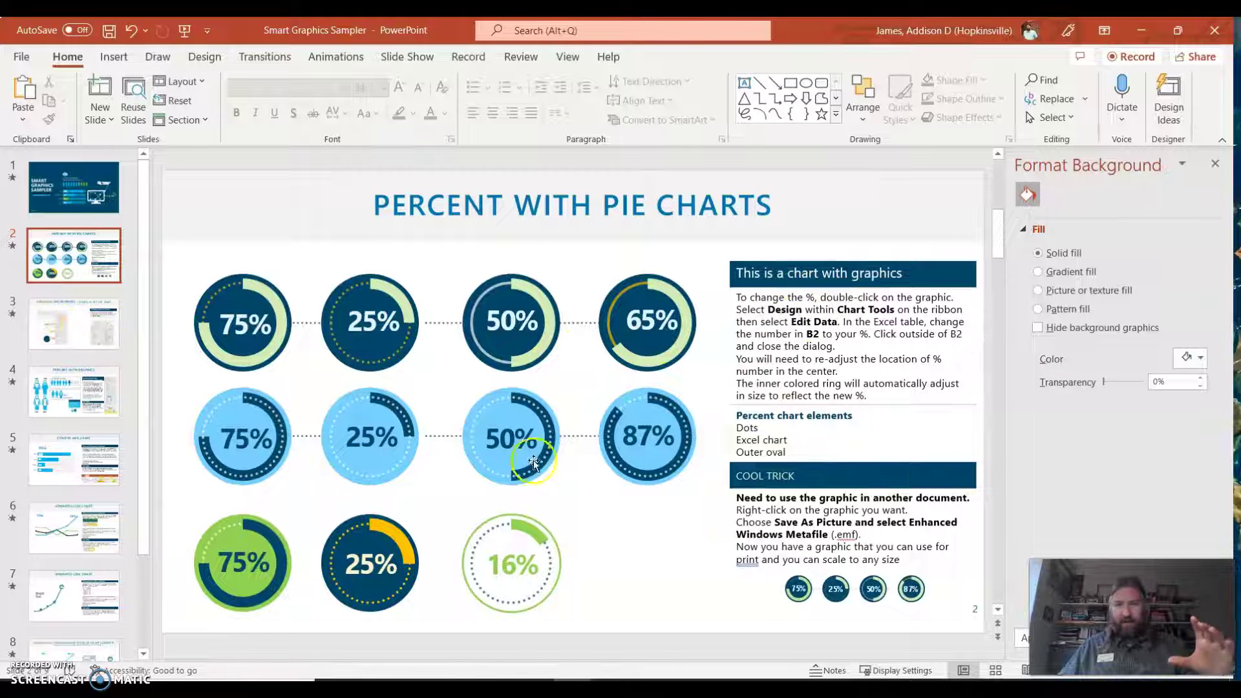
- Change the 65% pie chart's cell B2 value to 32 in its chart data
click(672, 326)
click(657, 325)
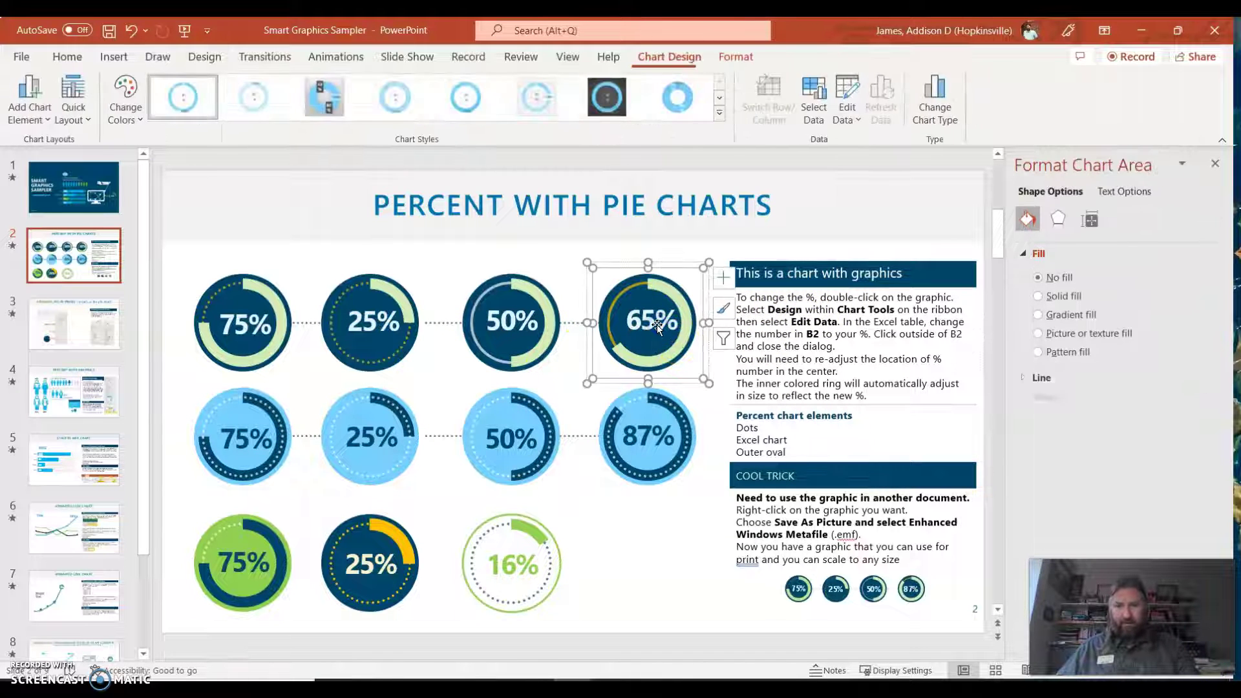
right_click(657, 324)
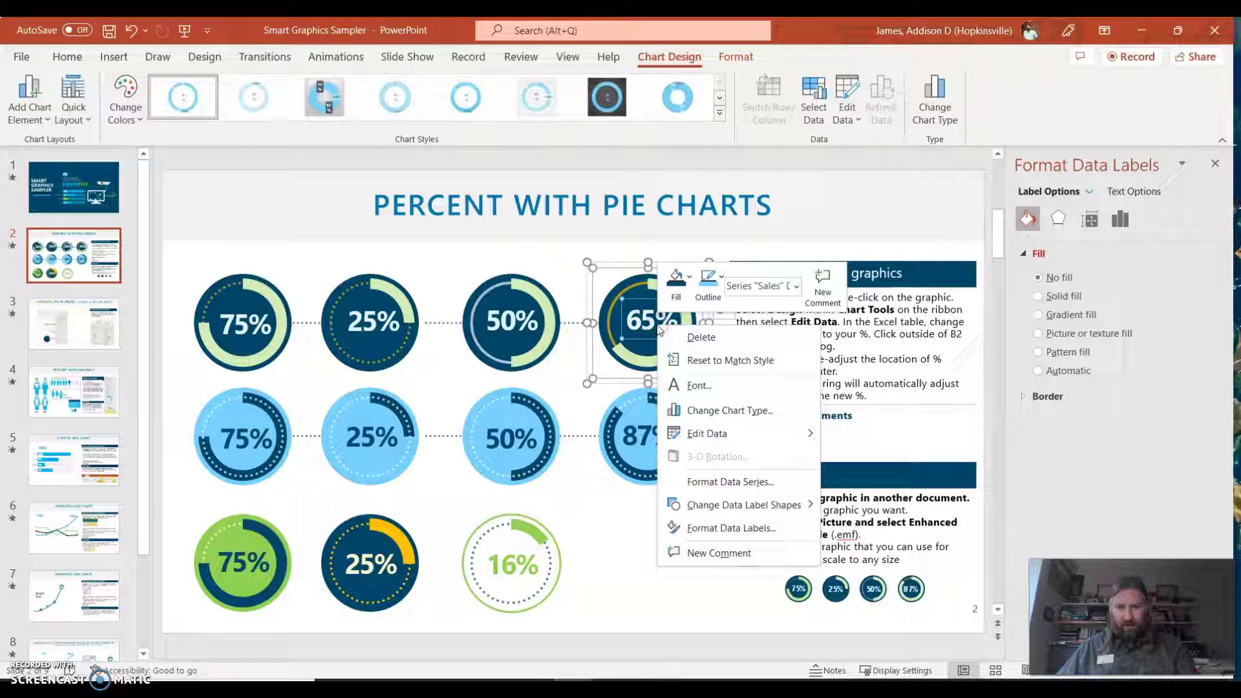
key(Escape)
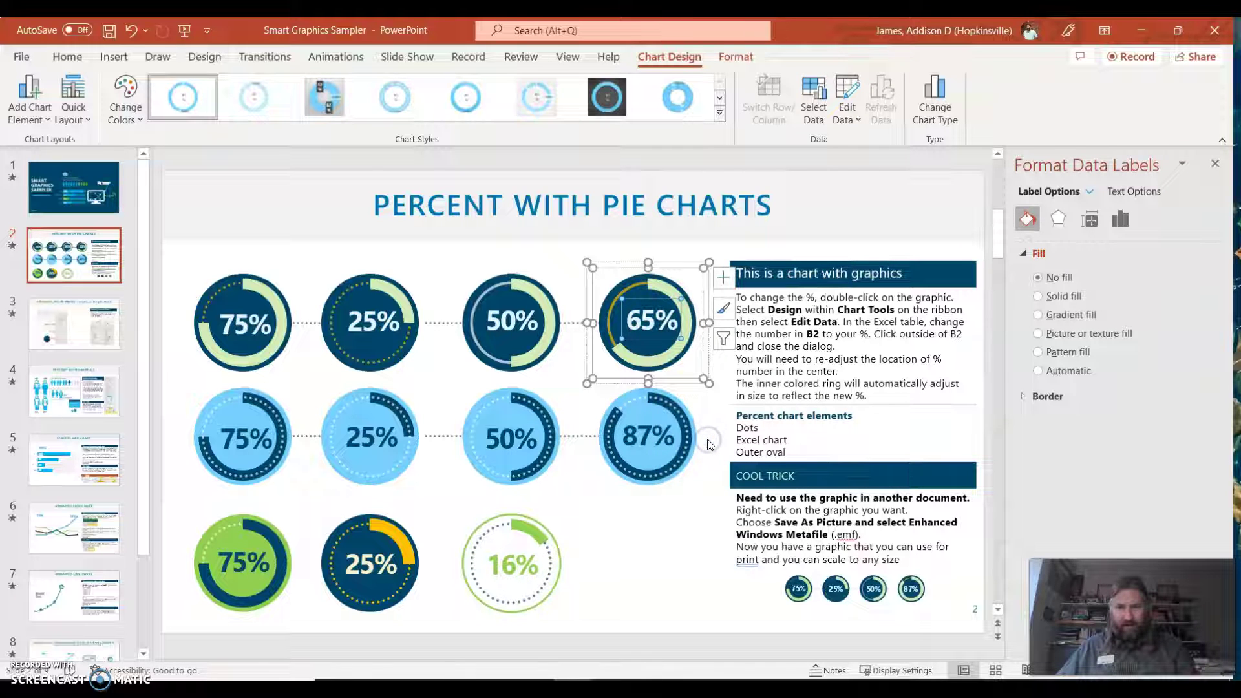
click(548, 480)
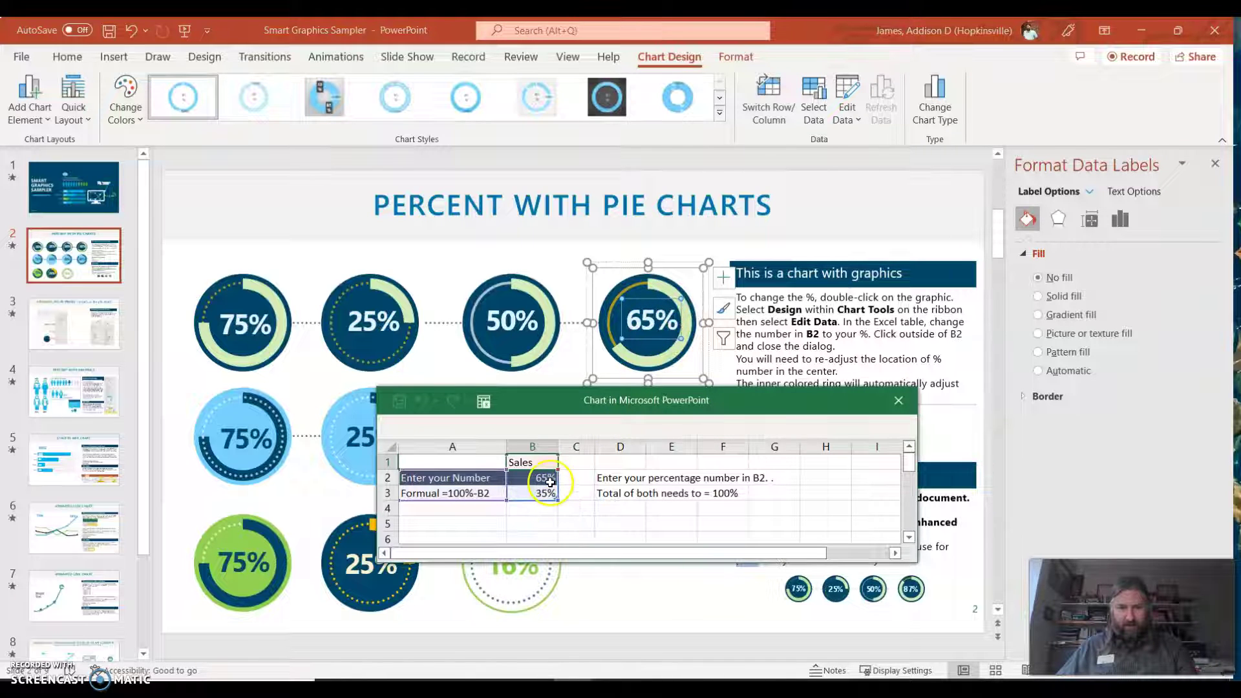
key(Delete)
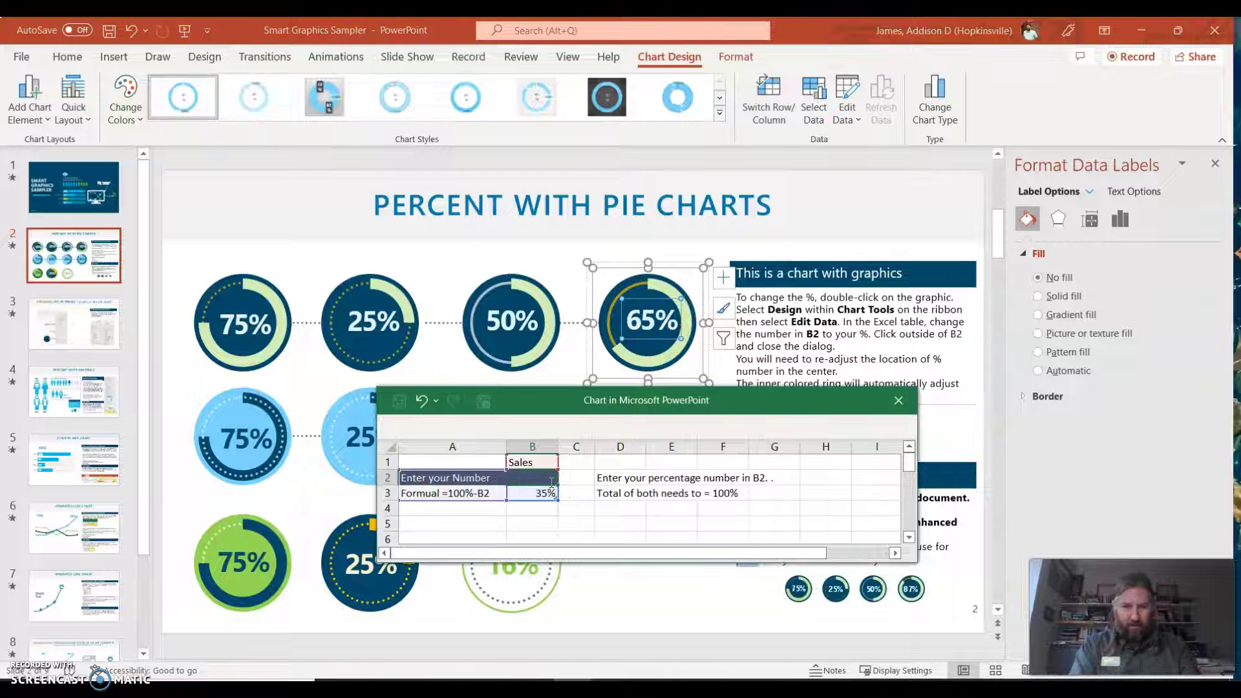
text(32)
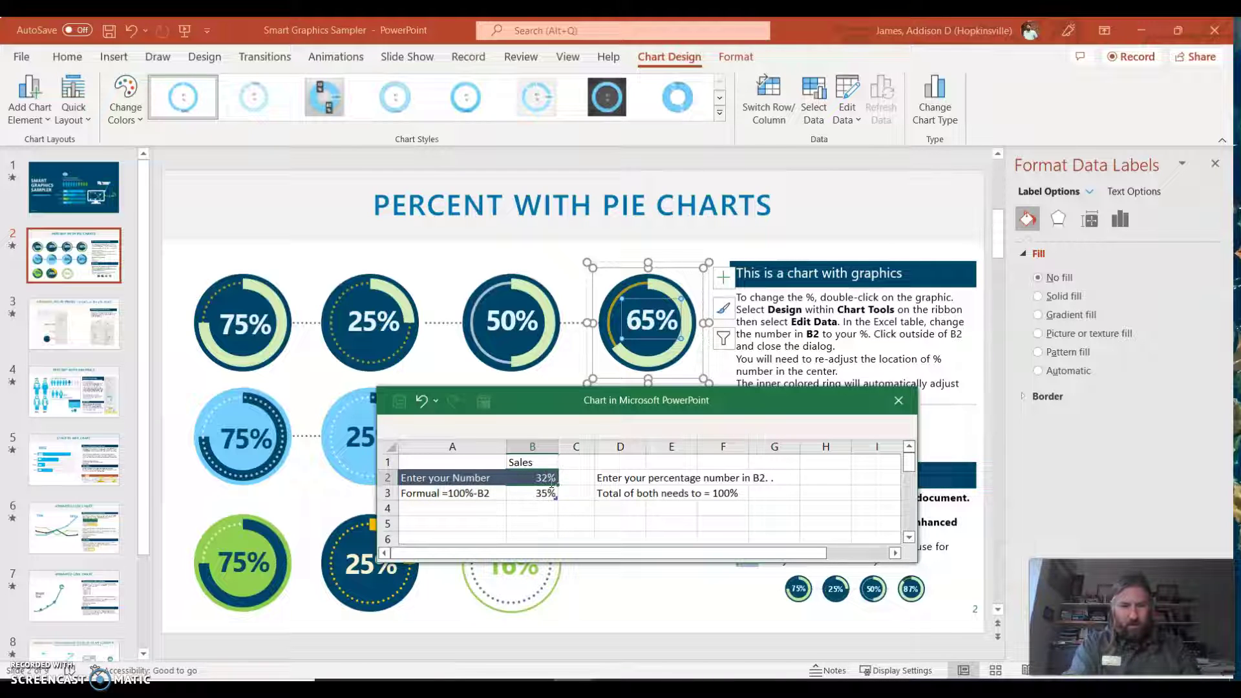
click(544, 484)
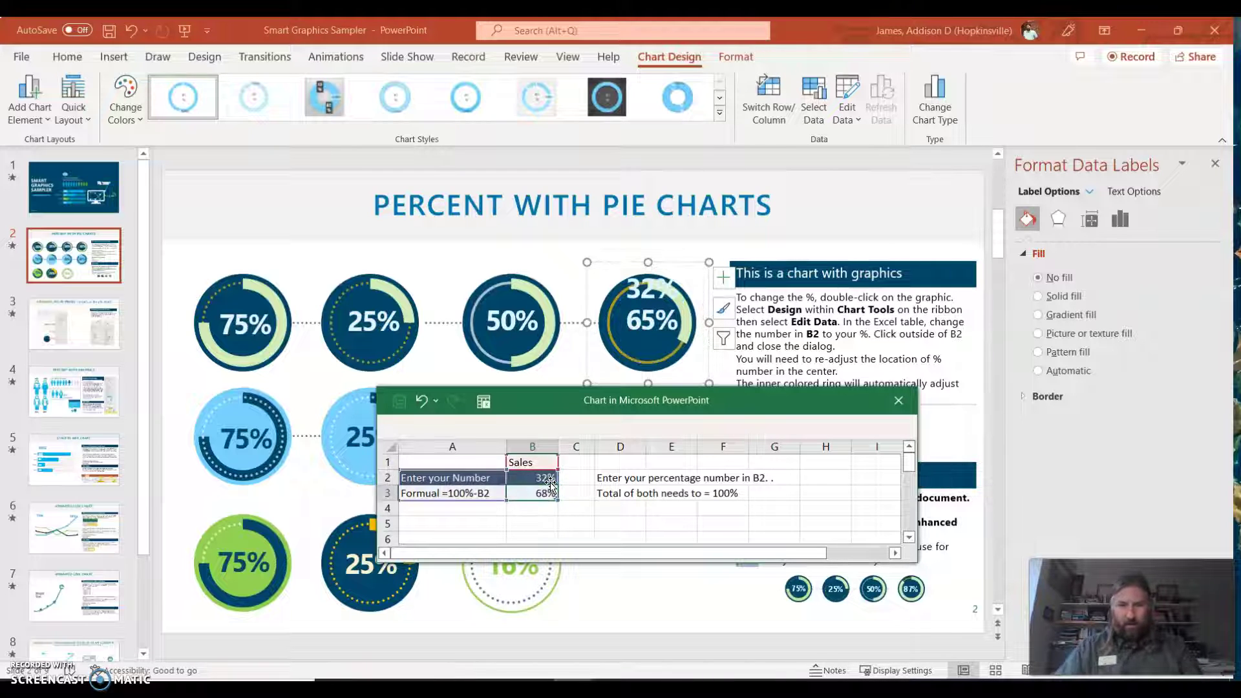
- Move the 32% data label down into the centre of the ring
click(660, 292)
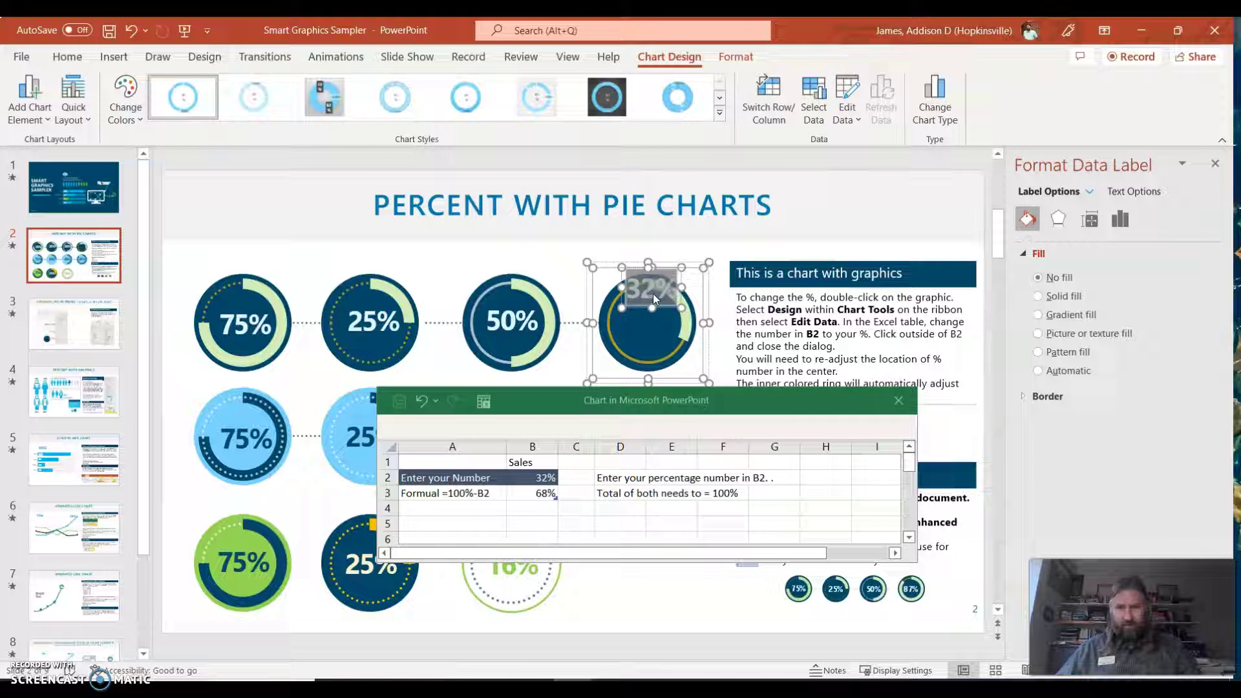
click(657, 302)
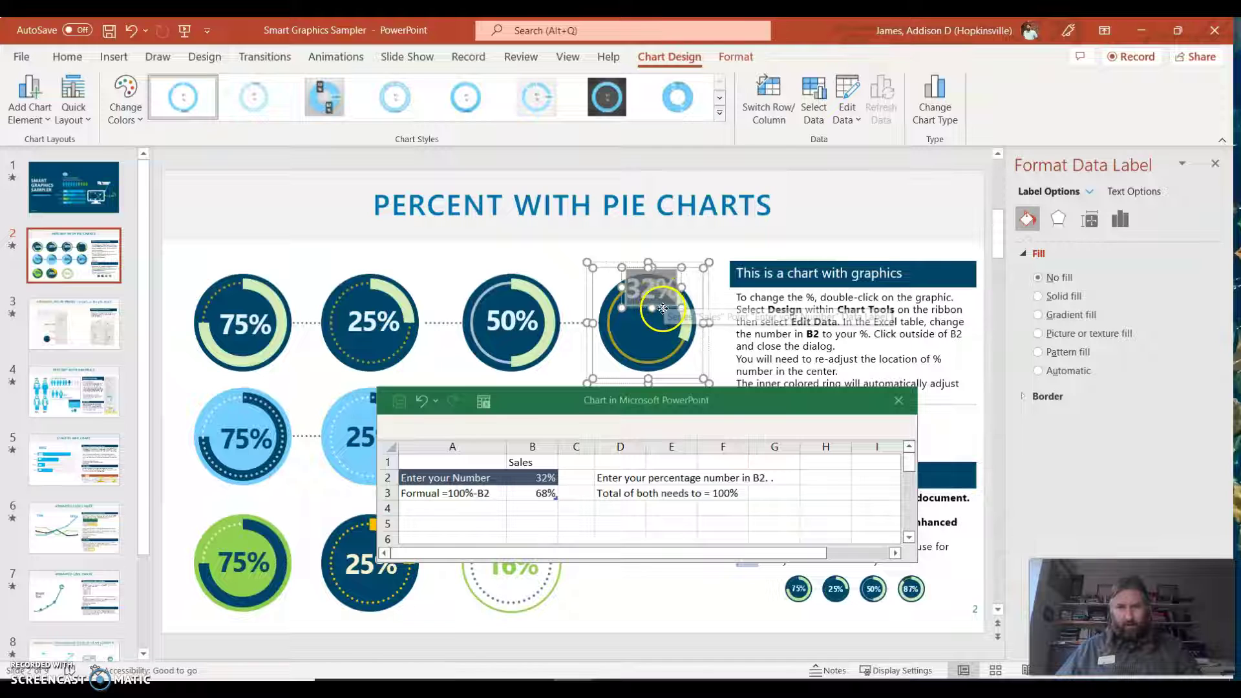
drag(664, 309, 660, 342)
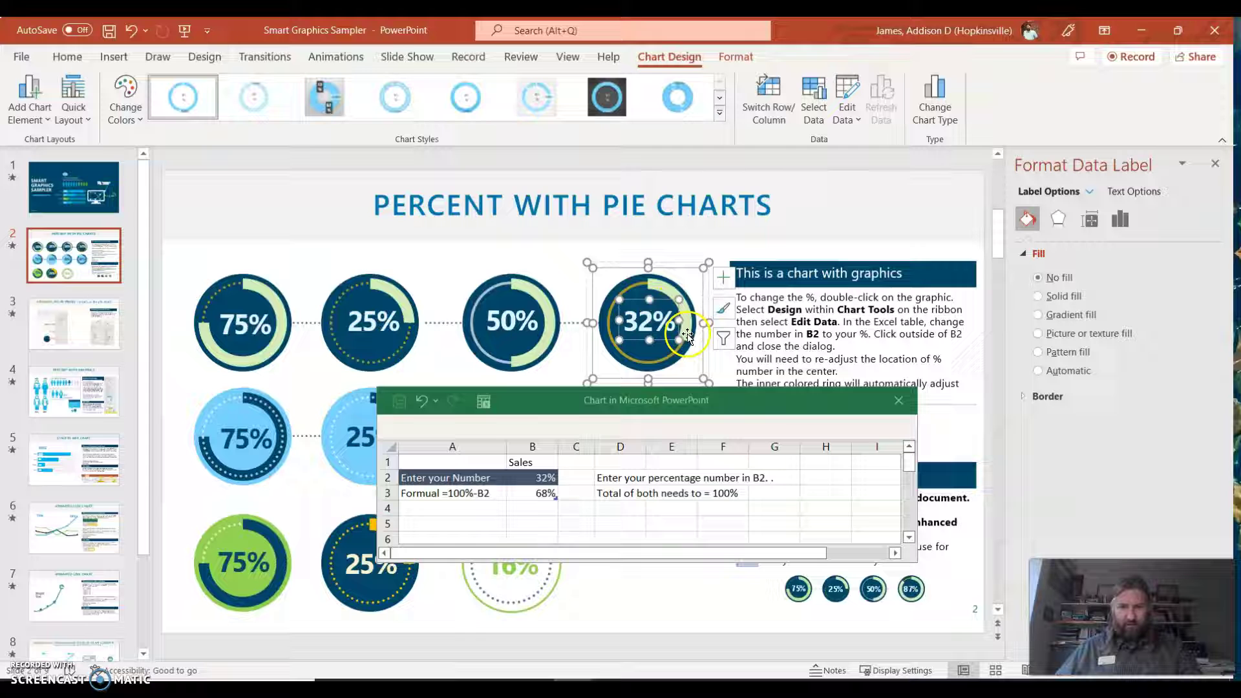
click(555, 240)
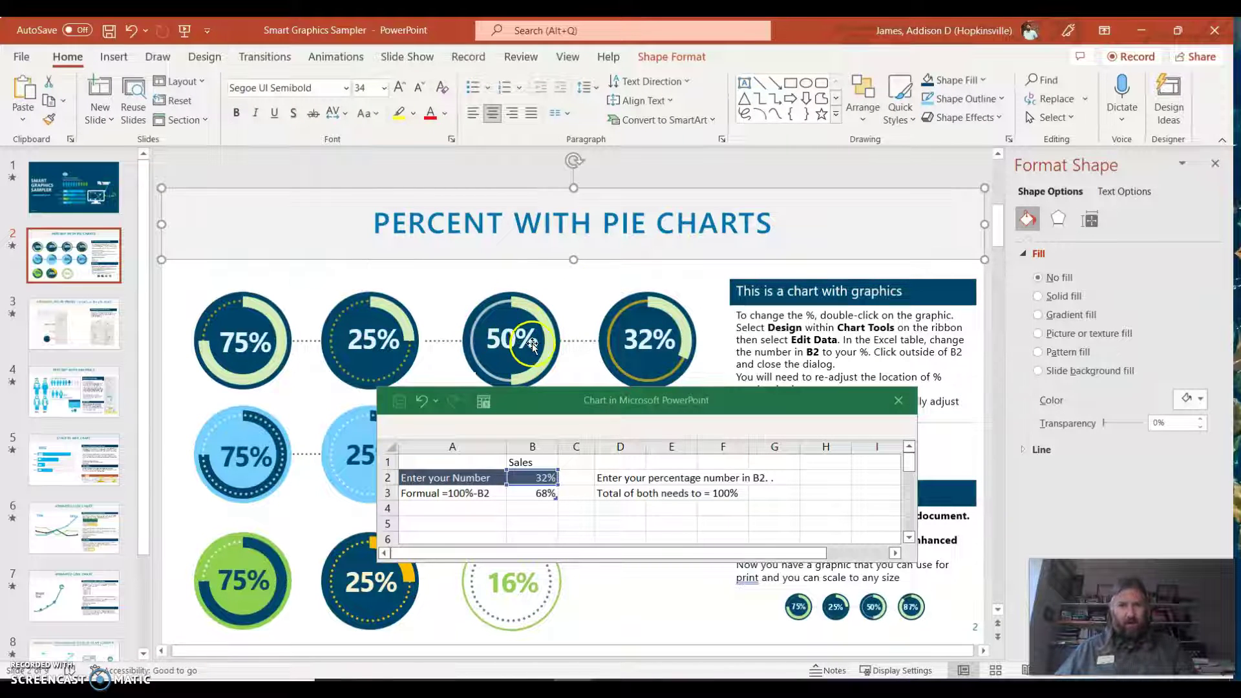
- Close the chart data sheet and browse to the Stacked Bar Chart, then Animated Line Chart slides
click(899, 400)
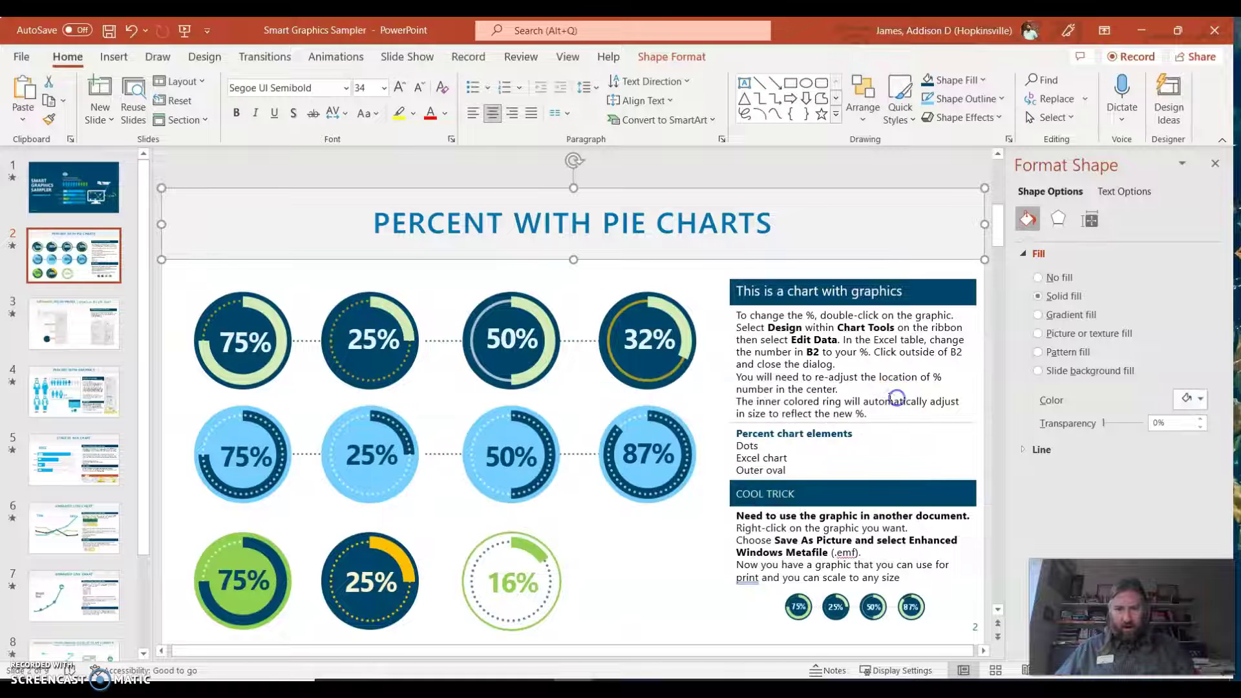
double_click(552, 220)
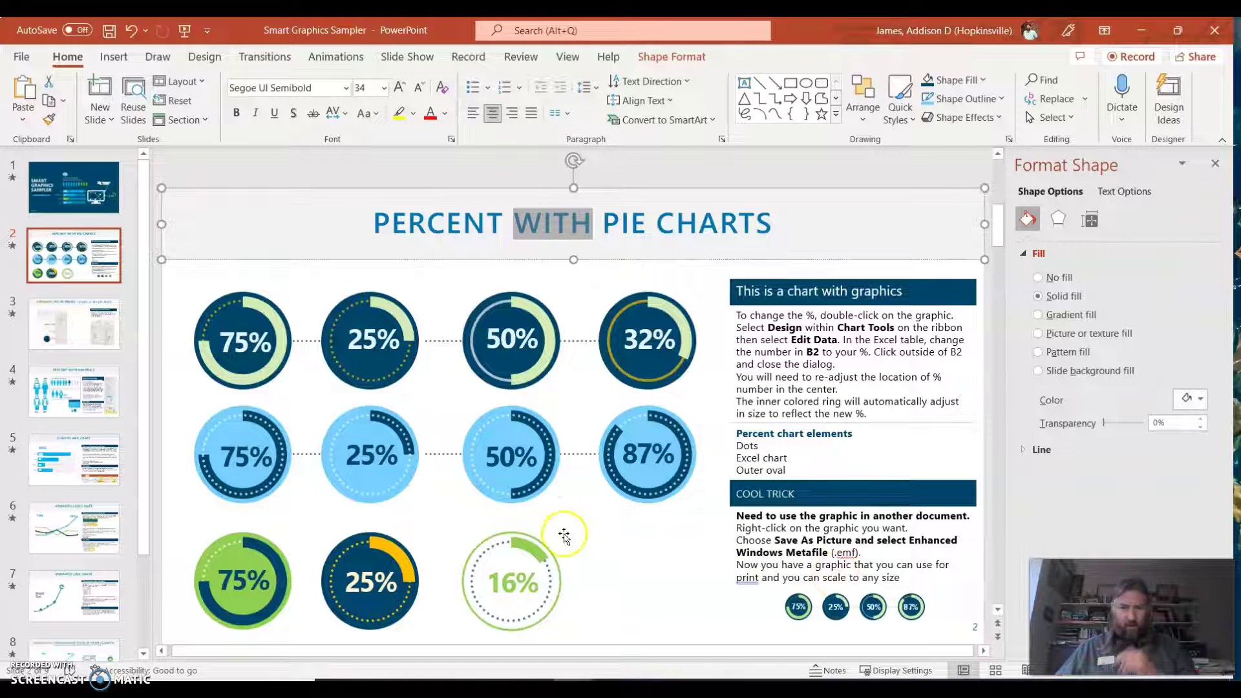
click(78, 453)
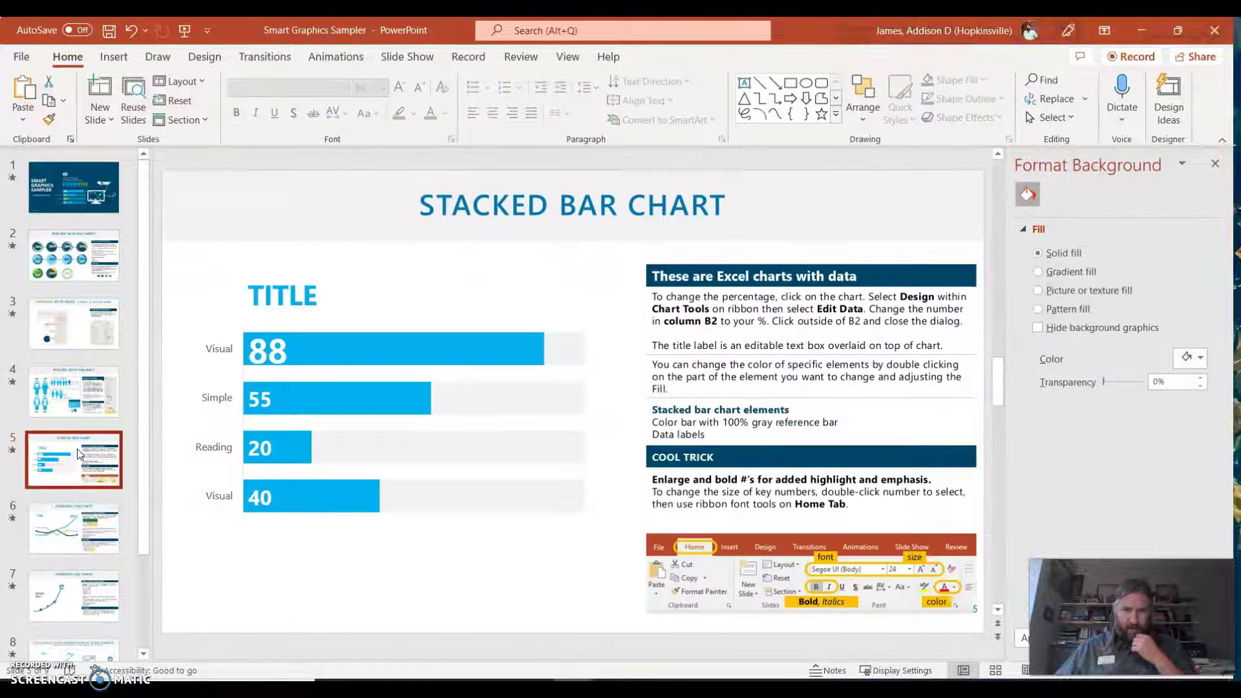
scroll(76, 446, down, 3)
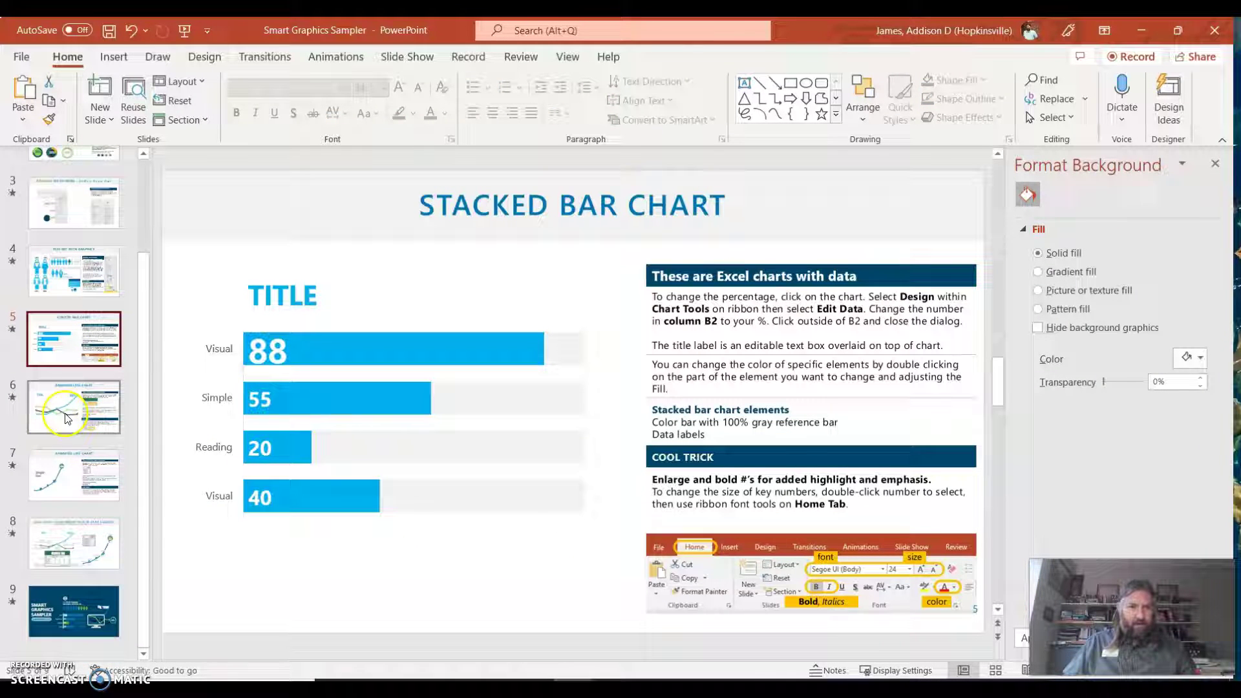
click(82, 456)
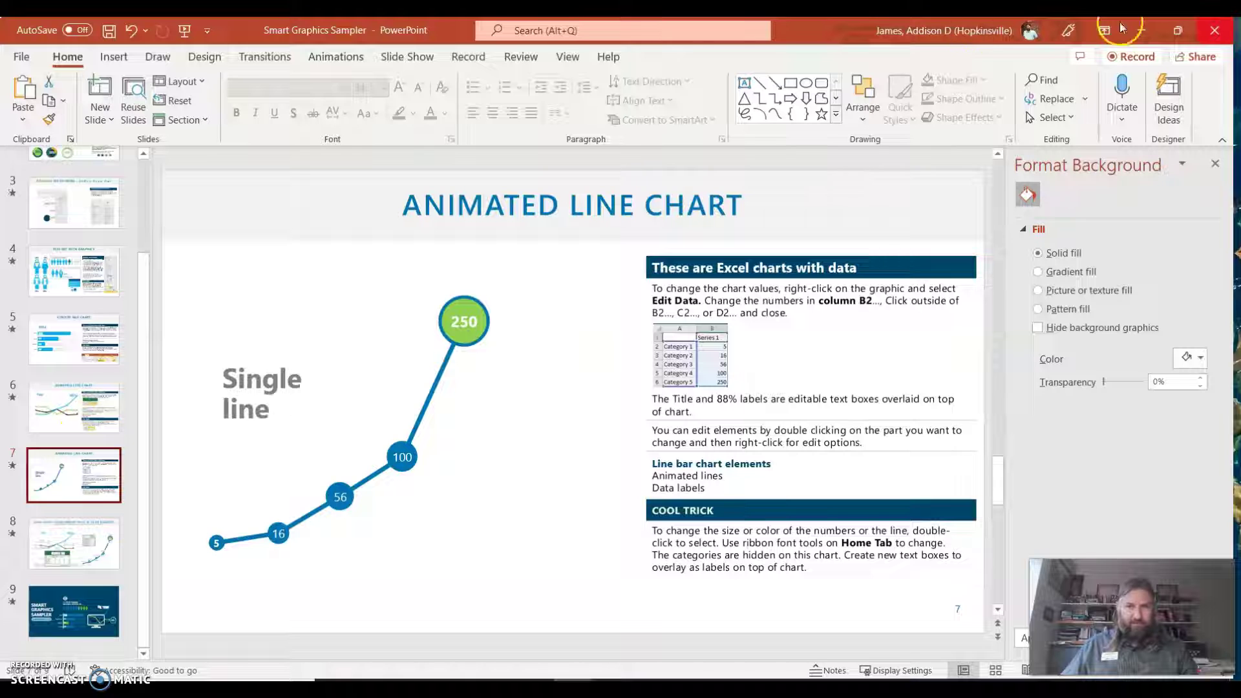
- Open the New page's full template gallery from the File screen and browse it, returning to the top
click(22, 56)
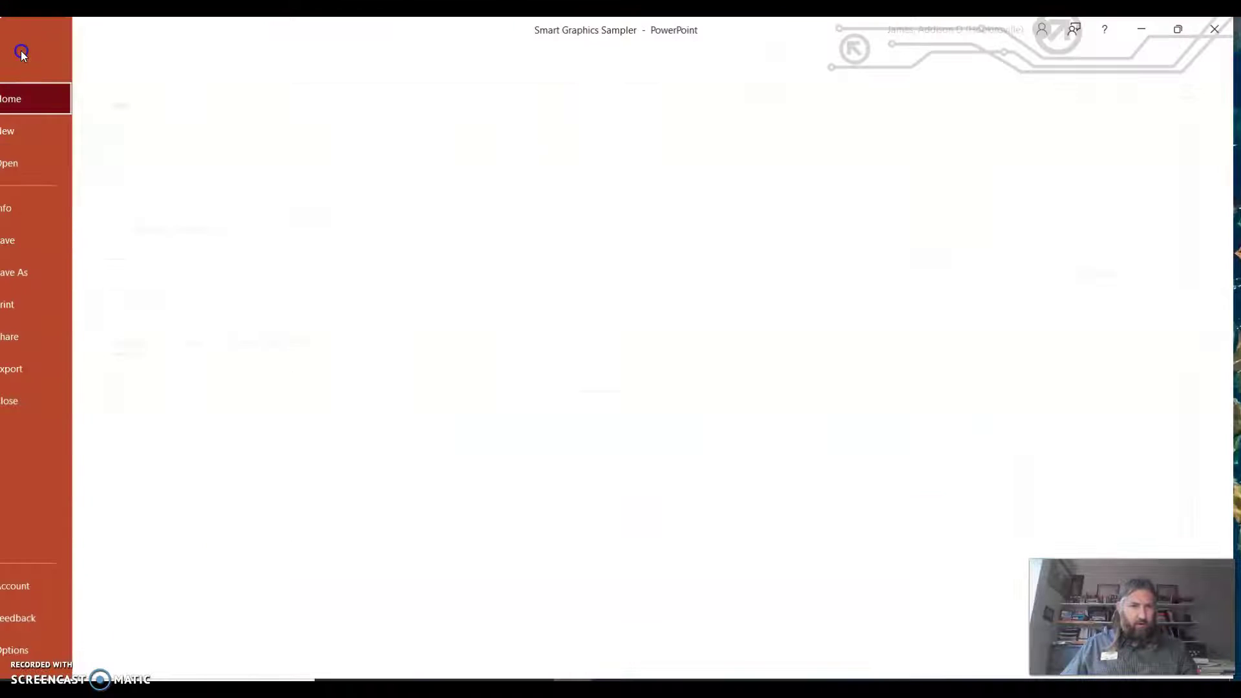
click(39, 234)
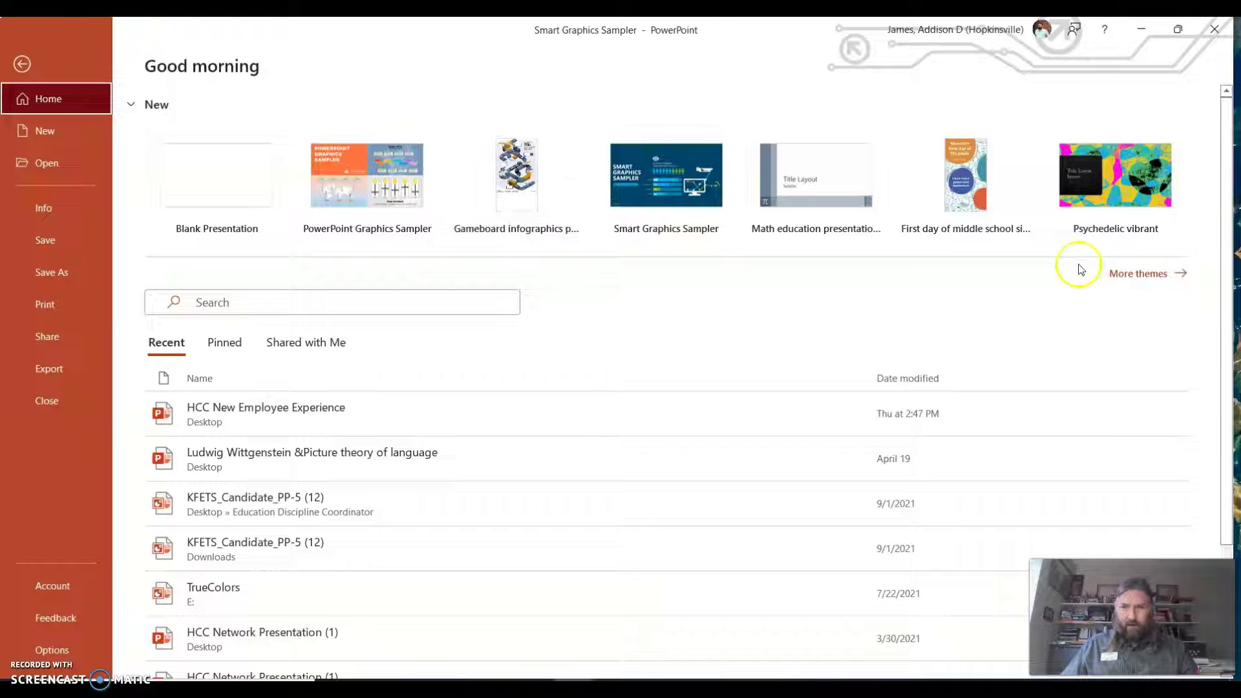
click(1137, 274)
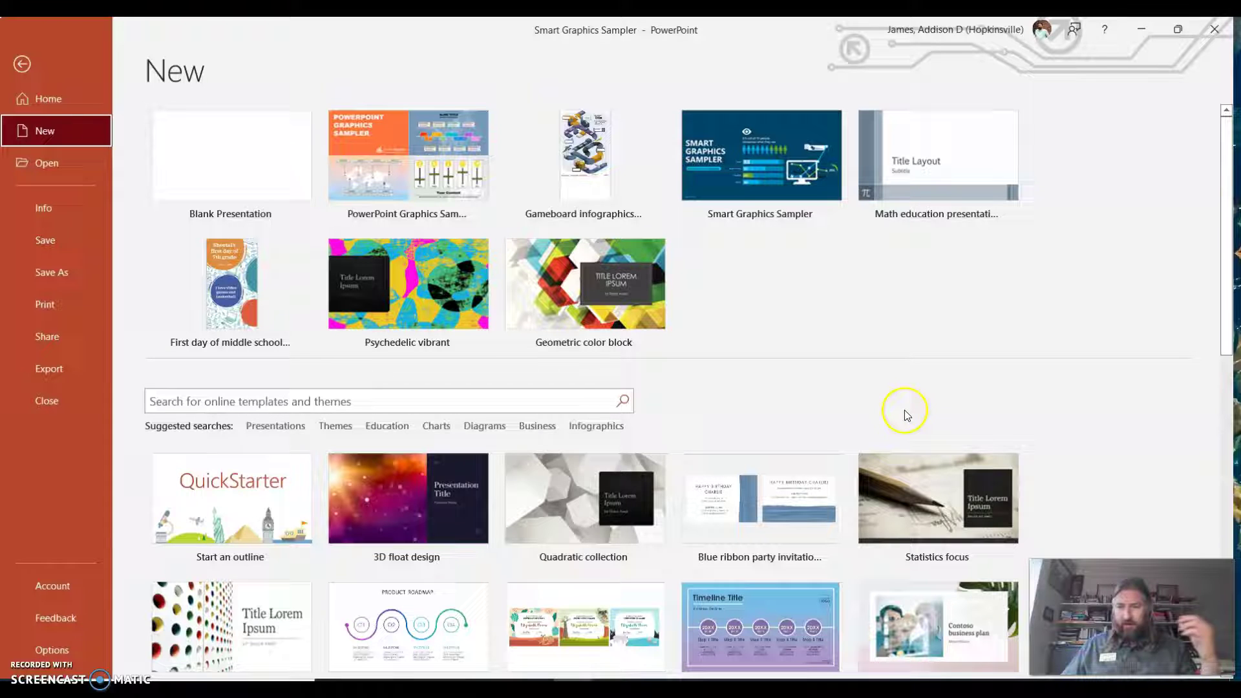
click(1103, 289)
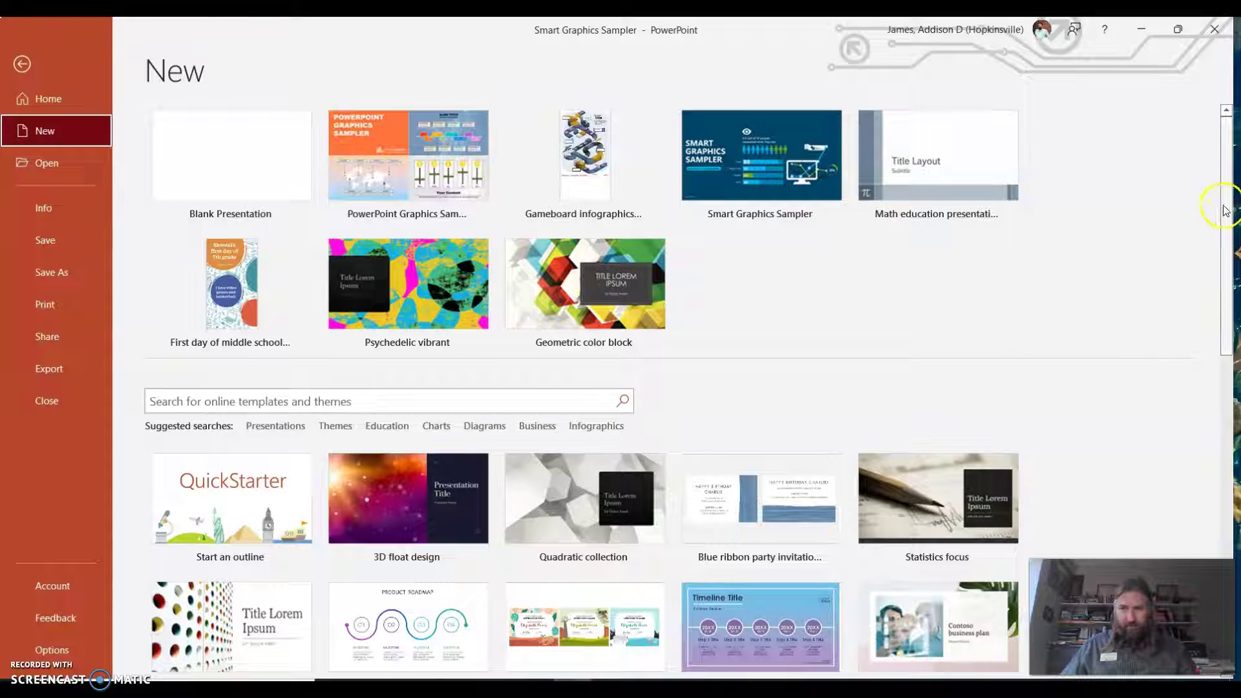
scroll(1234, 208, down, 5)
scroll(693, 392, down, 2)
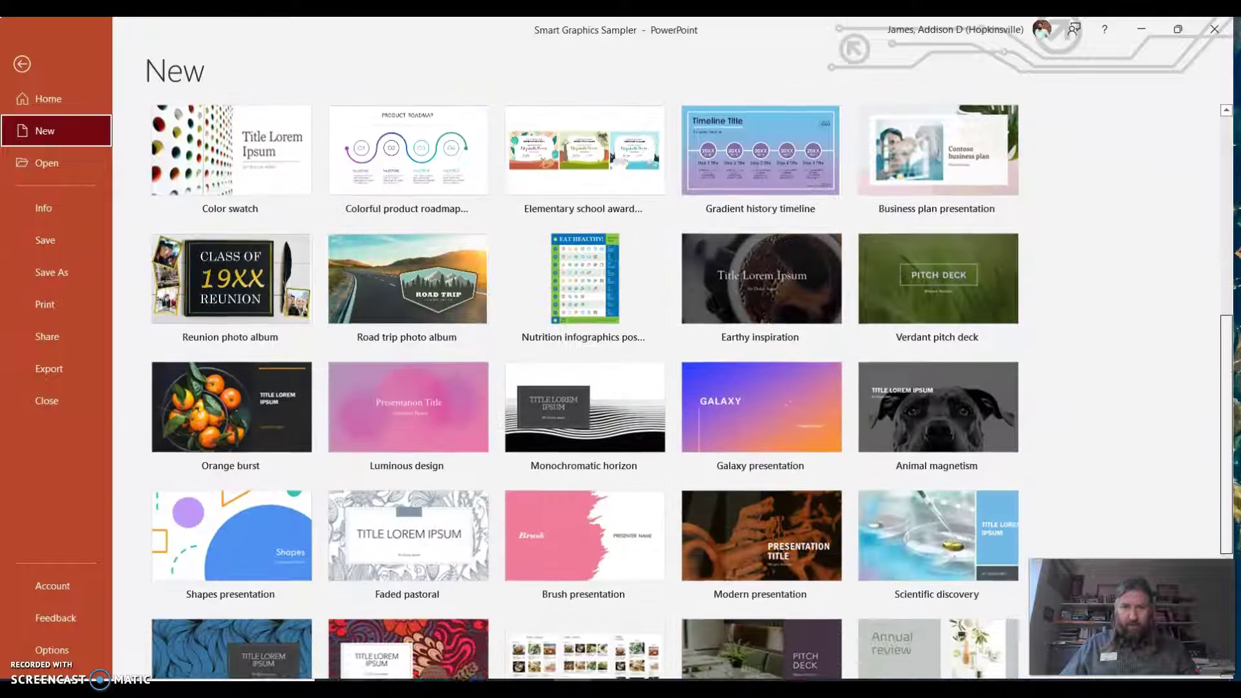
scroll(692, 390, down, 1)
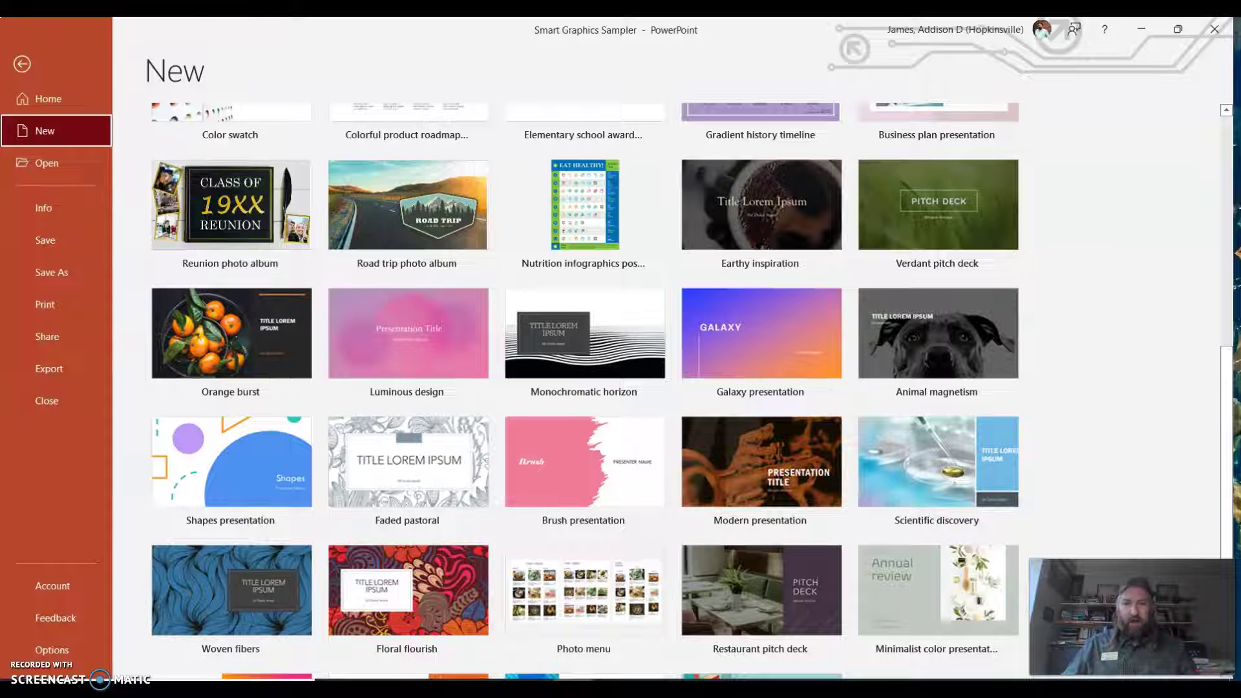
scroll(859, 469, down, 3)
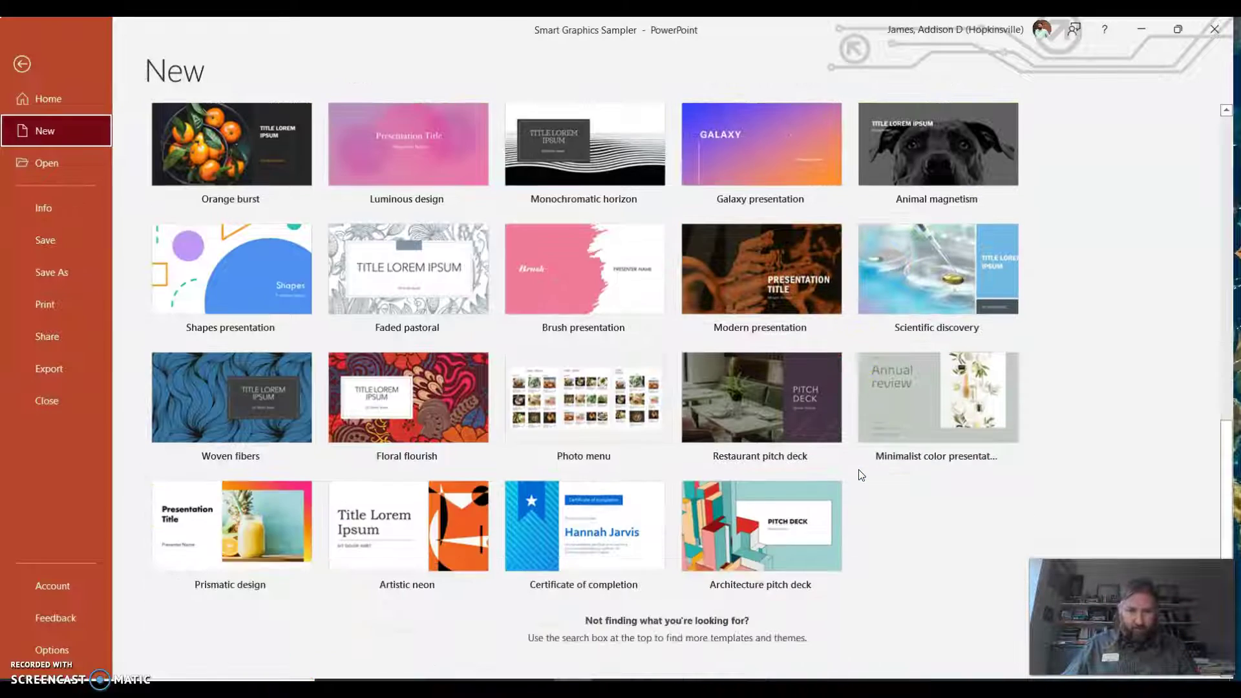
scroll(873, 462, up, 15)
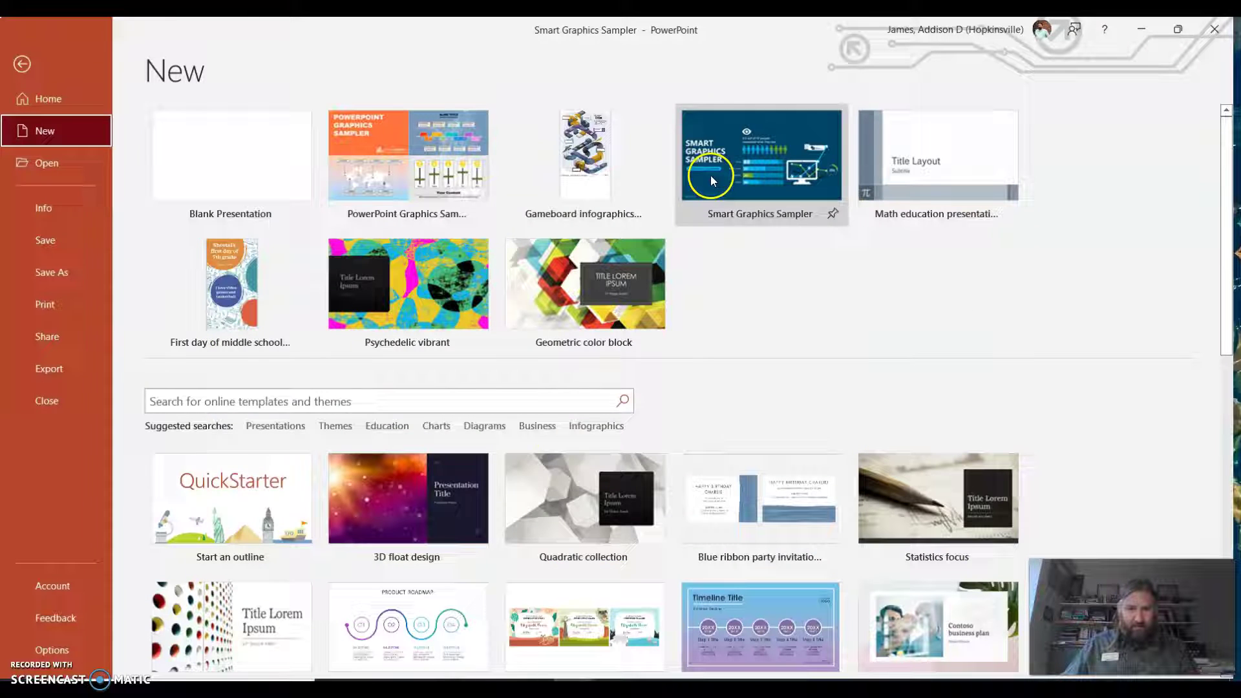
- Search templates for Infographics and browse results like Milestone timeline and Plant growth graphic
click(594, 426)
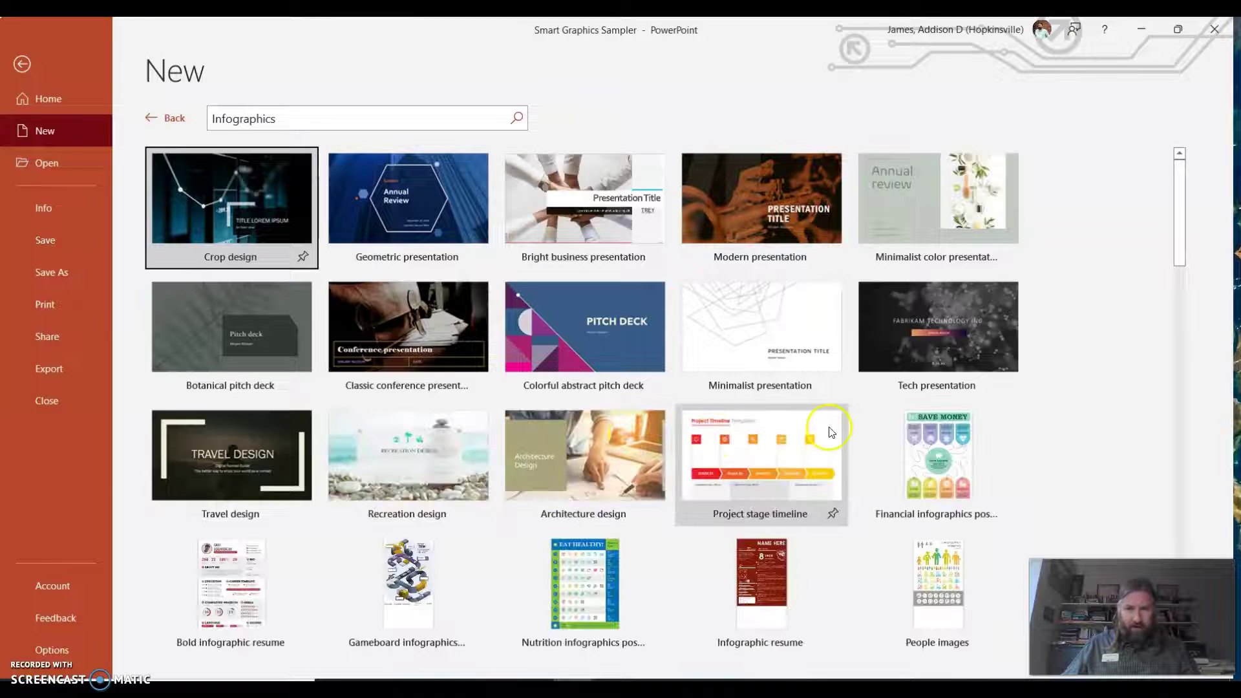
scroll(831, 428, down, 1)
scroll(817, 469, down, 4)
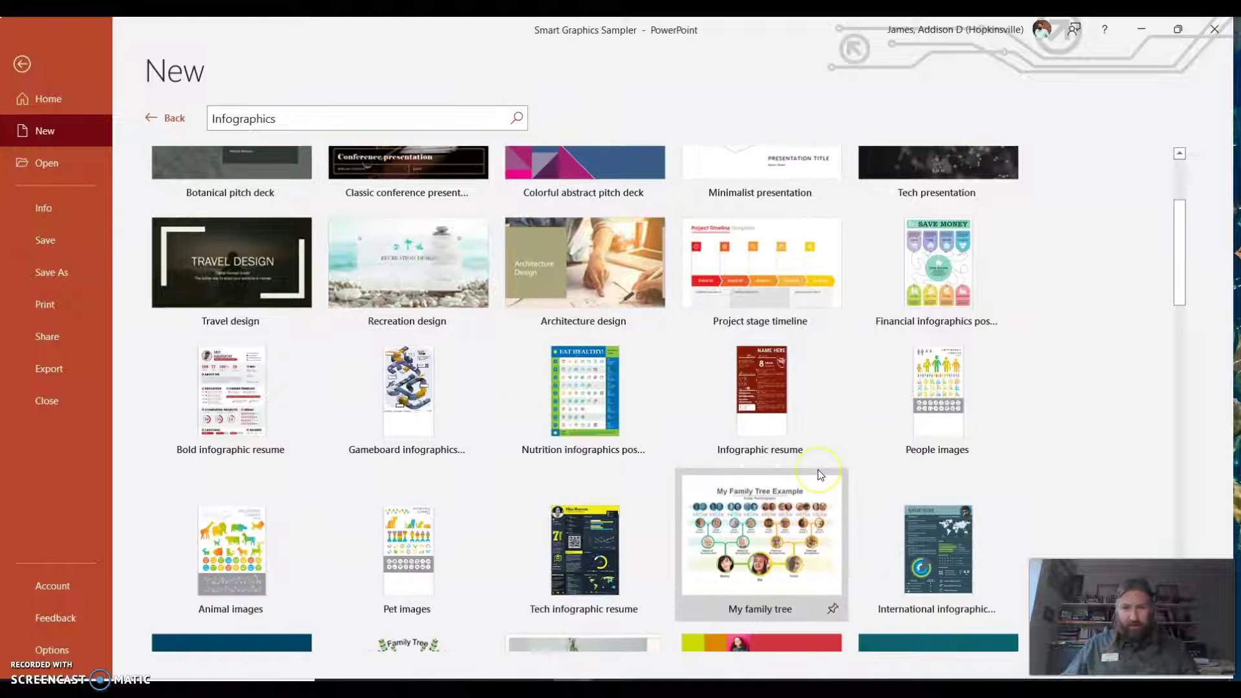
scroll(817, 469, down, 1)
scroll(818, 469, down, 1)
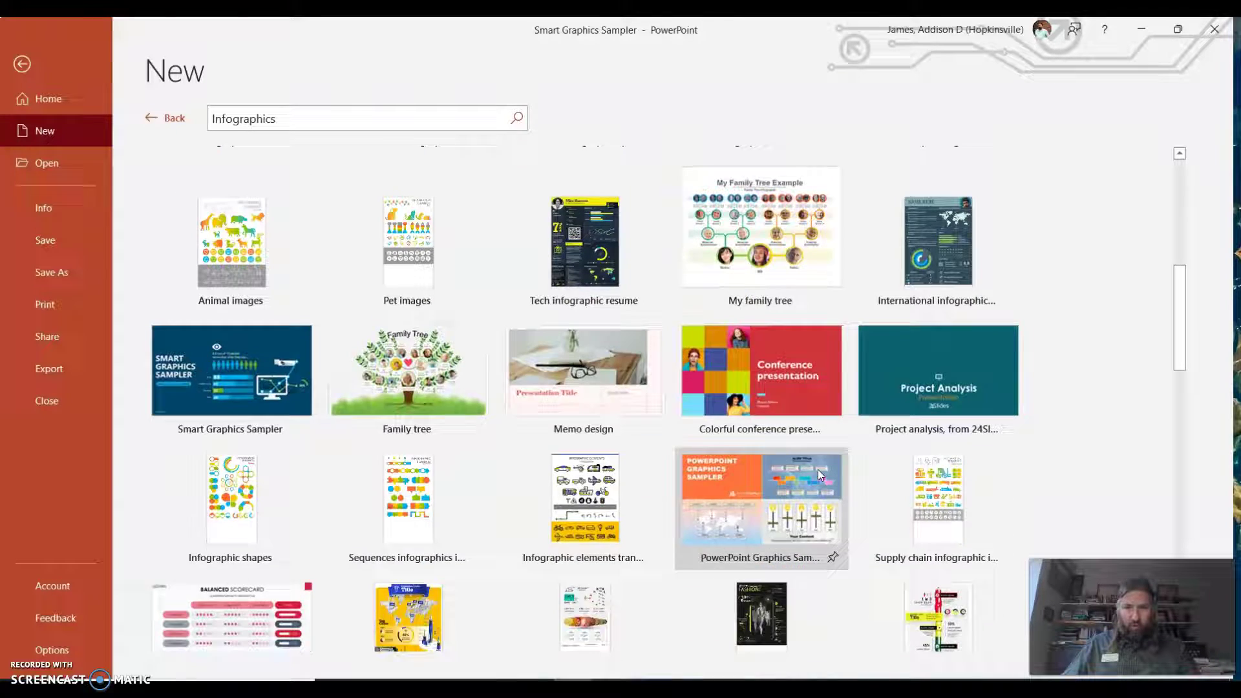
scroll(817, 469, up, 1)
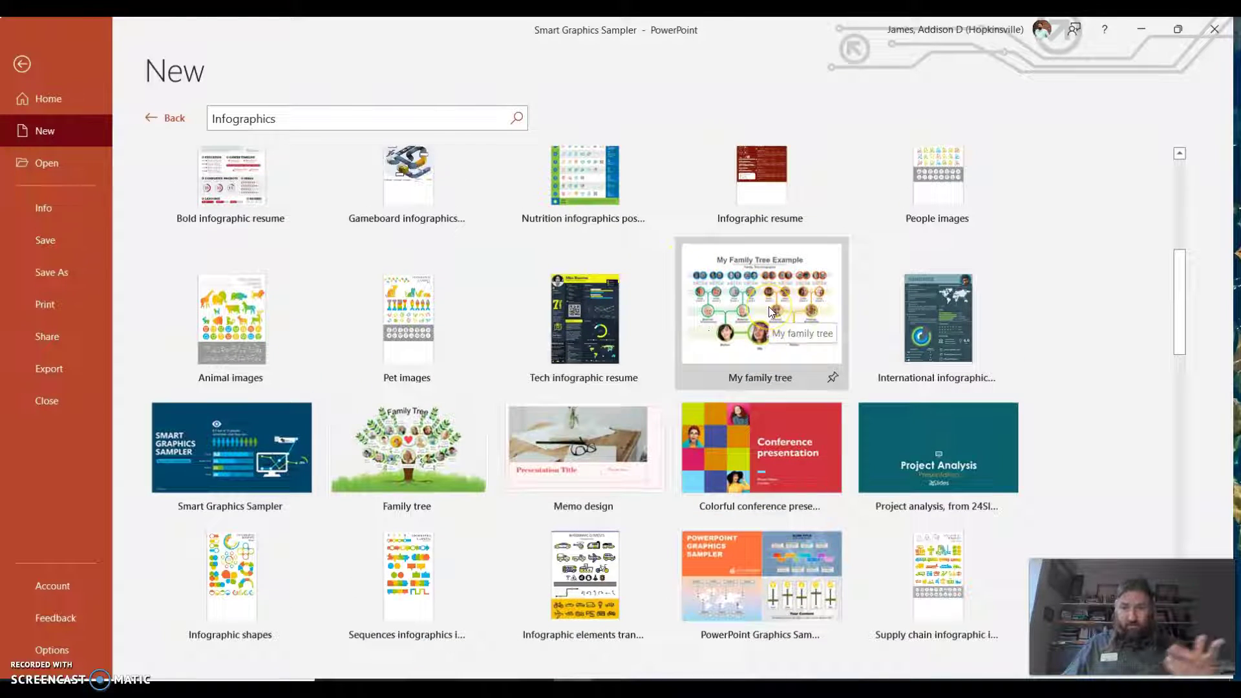
scroll(730, 408, down, 2)
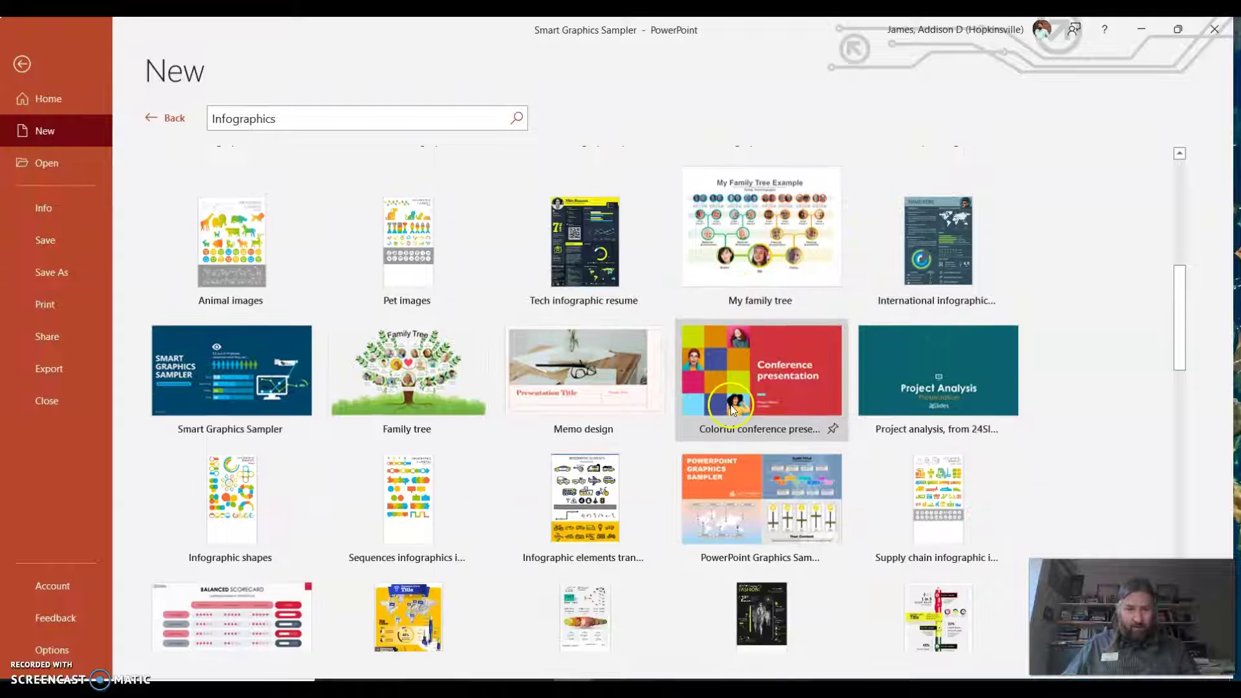
scroll(730, 406, down, 6)
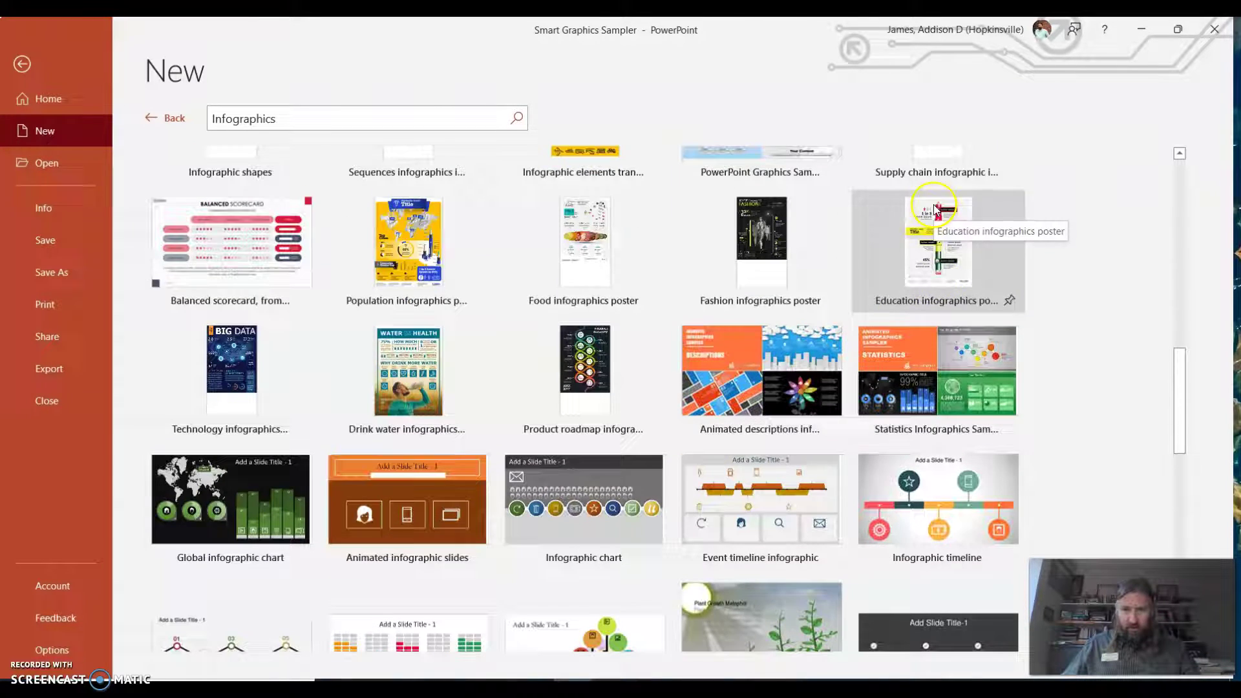
scroll(723, 483, down, 1)
scroll(723, 483, down, 2)
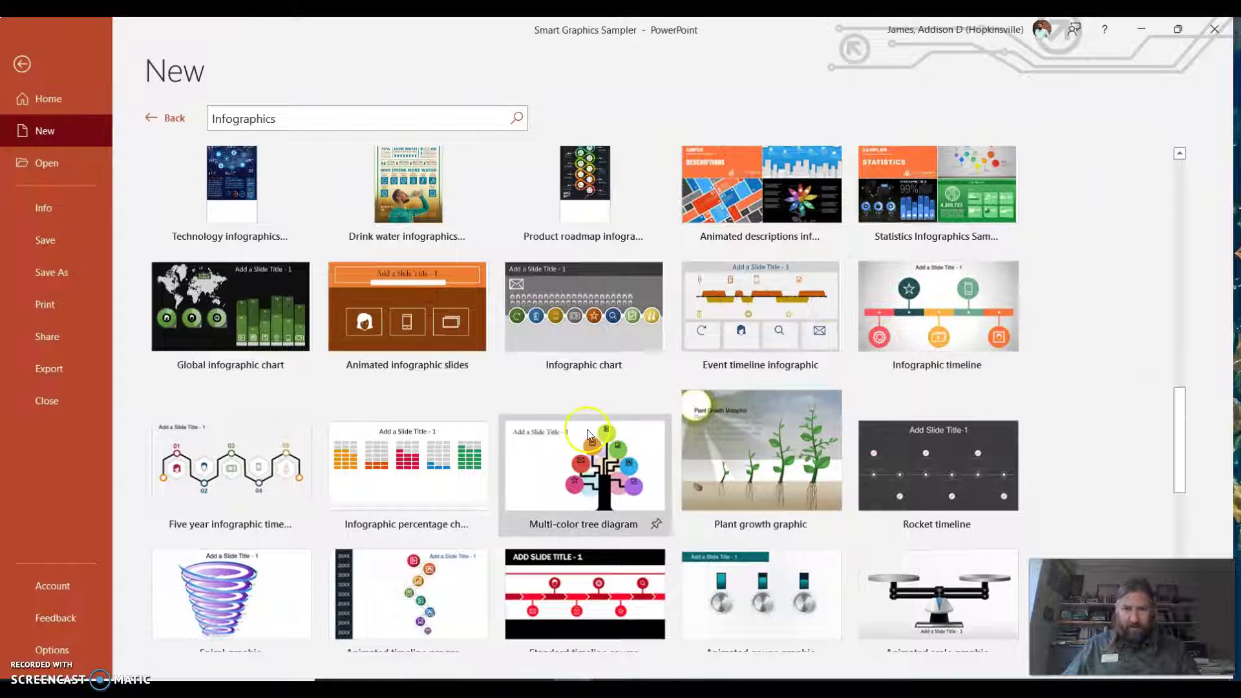
scroll(573, 452, down, 1)
scroll(531, 560, down, 10)
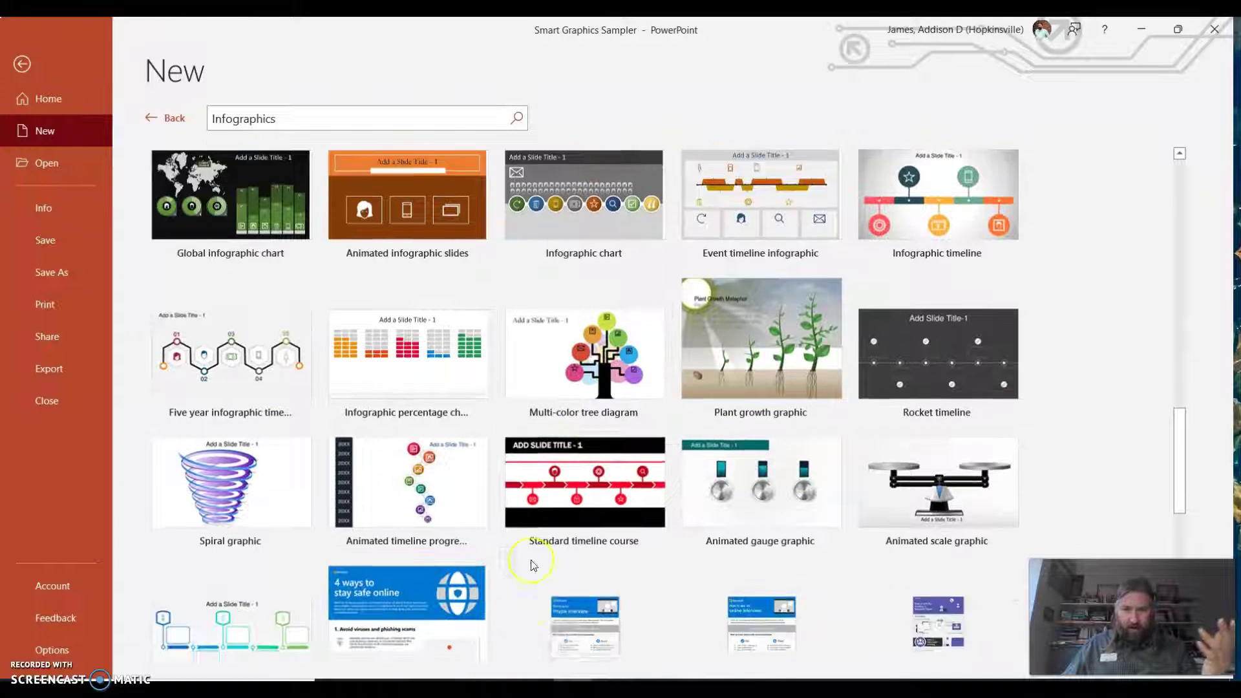
scroll(531, 560, down, 3)
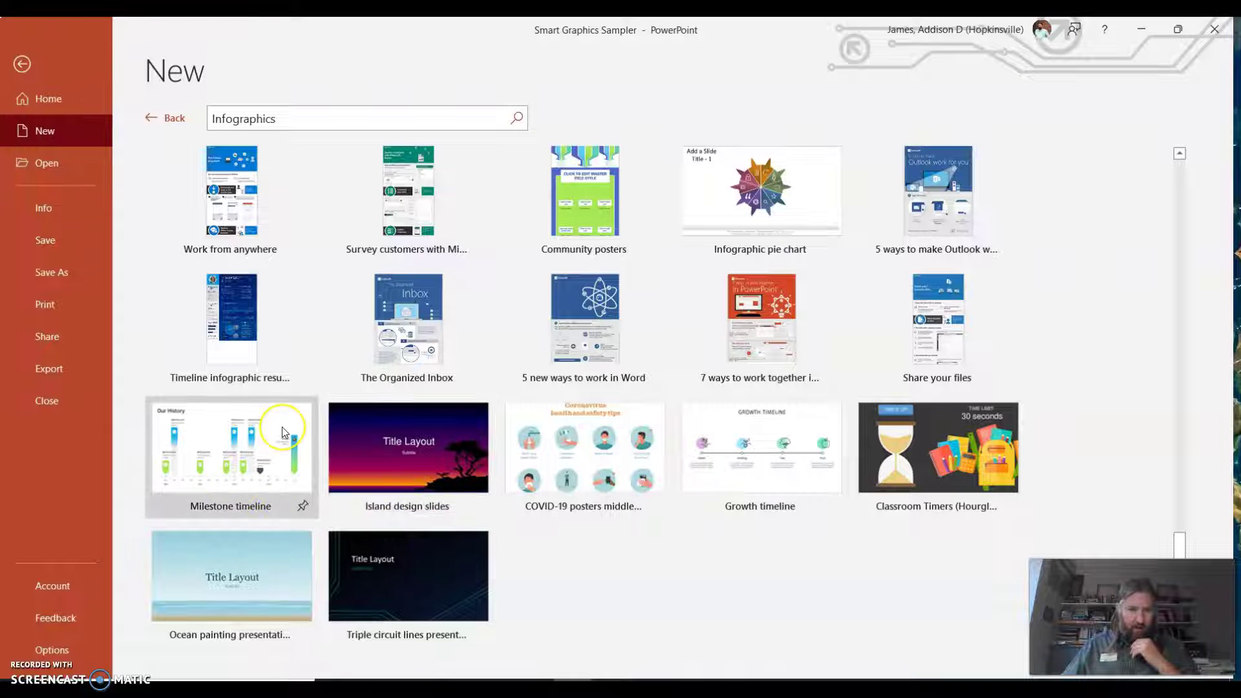
scroll(282, 426, up, 1)
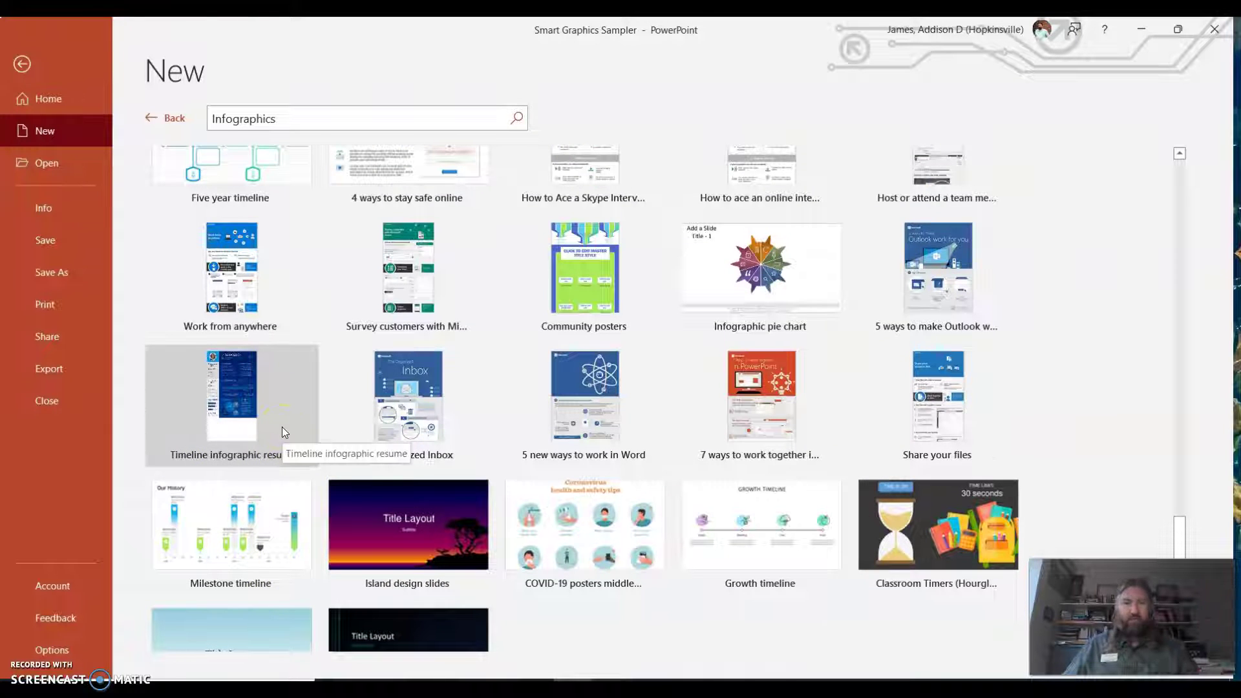